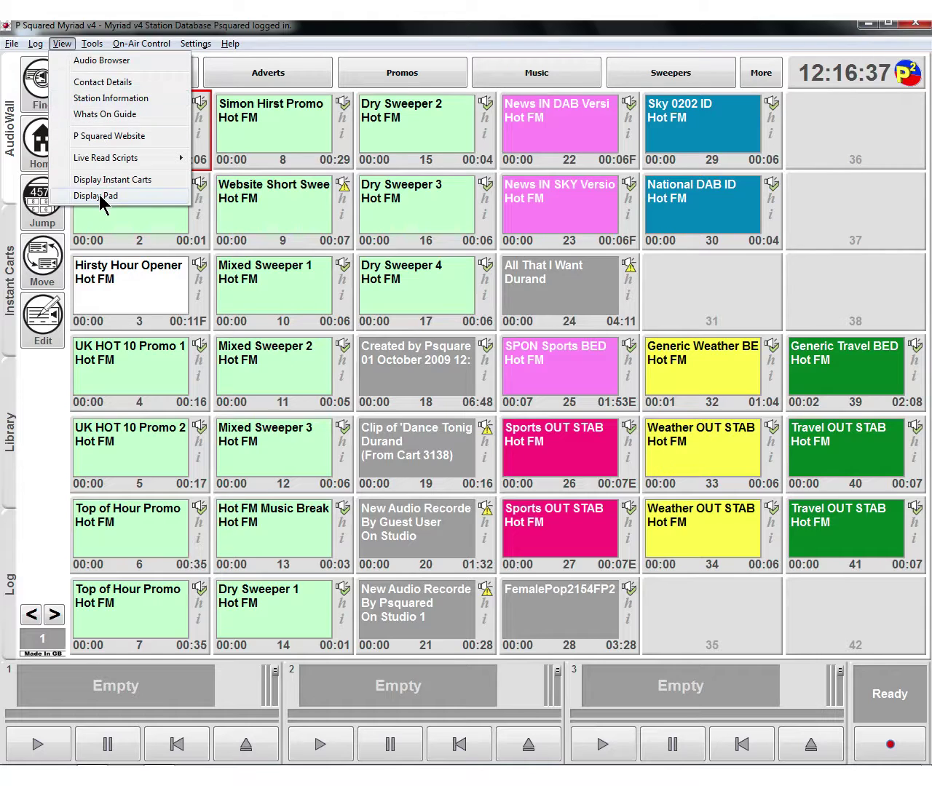
Display the Pad beside the AudioWall and add the In the Next 30 Mins jingle to its list
left_click(100, 196)
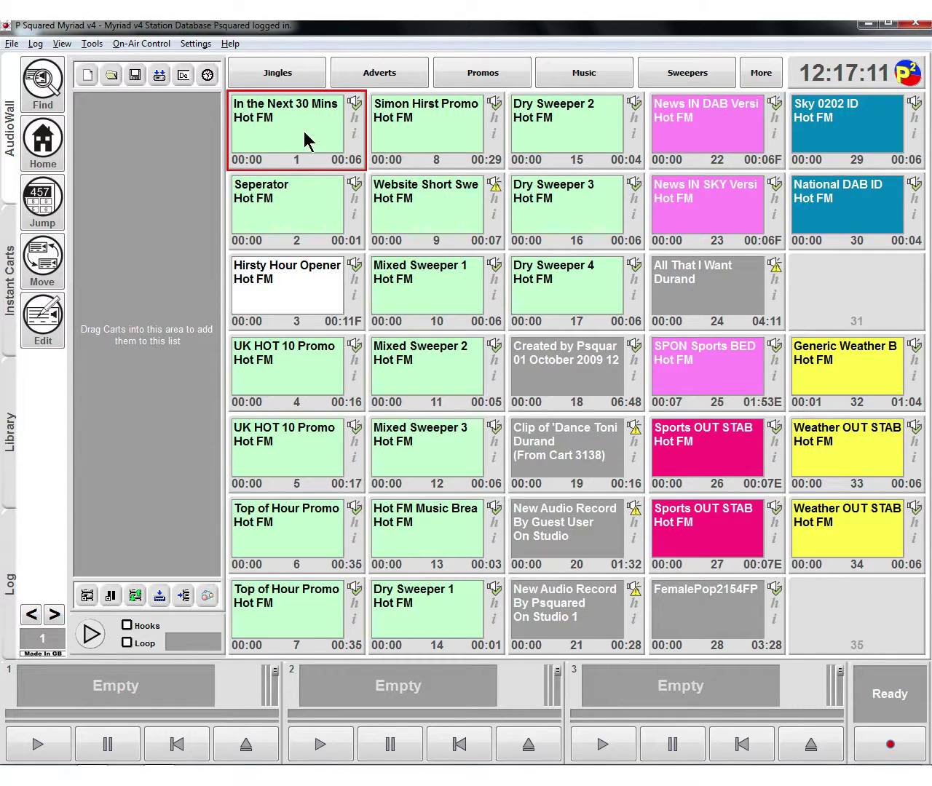
mouse_move(304, 138)
left_click_drag(303, 131, 184, 143)
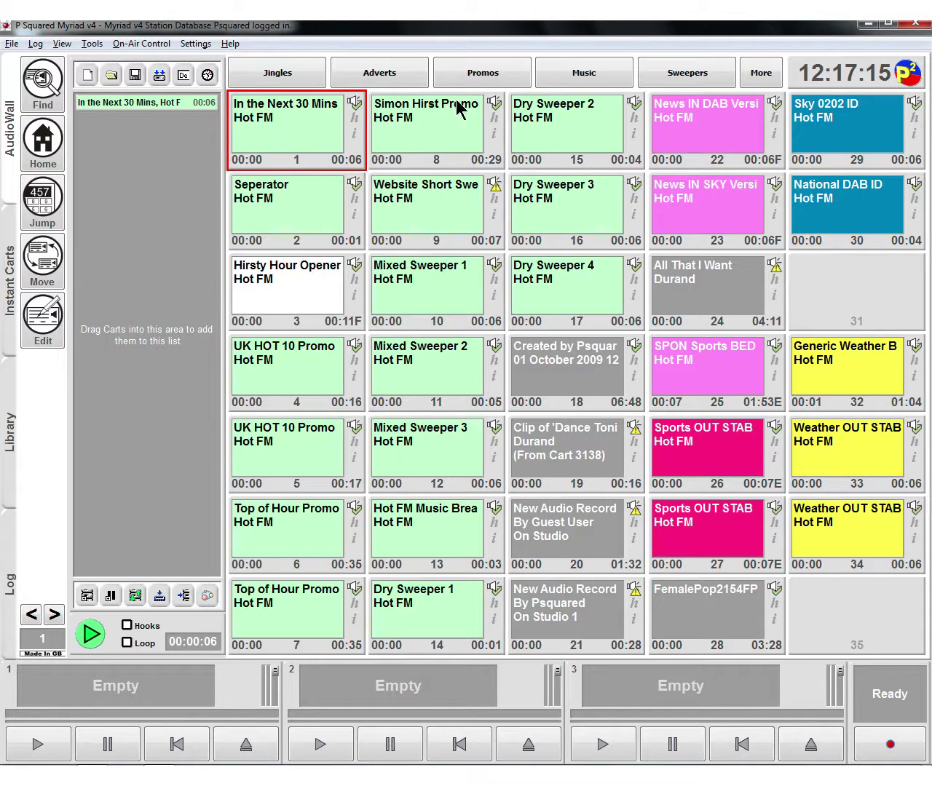
Add the music carts Black Horse and the Cherry Tree, Back to Basics, Sunrise, Oh My Gosh and Heartbeatz to the Pad
left_click(586, 79)
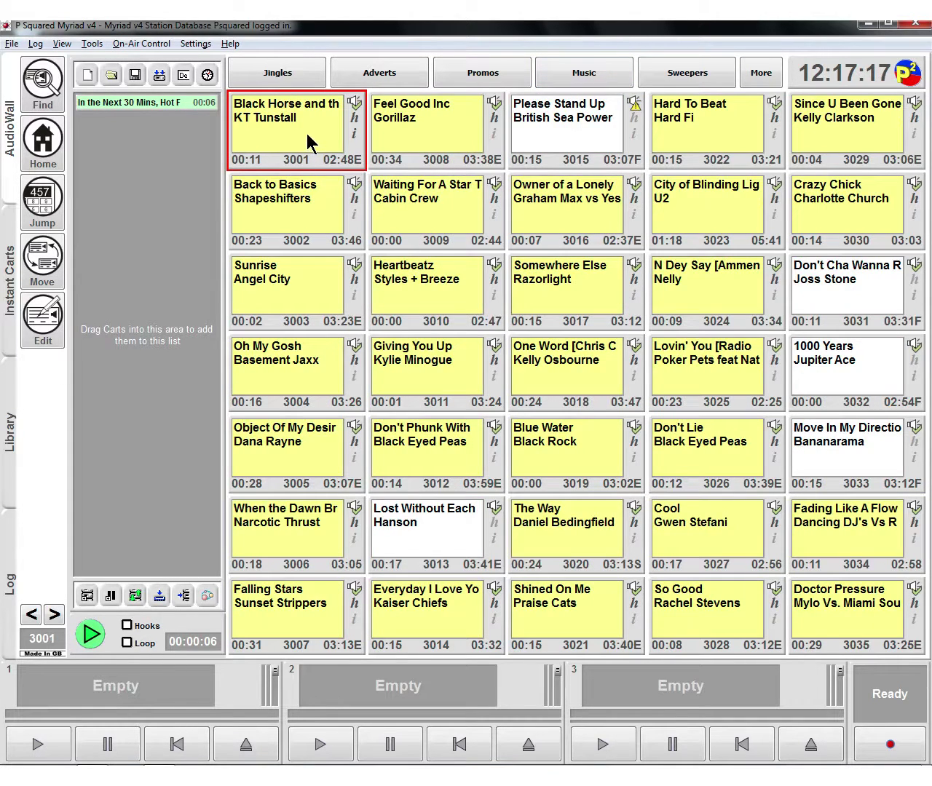
left_click_drag(307, 133, 183, 200)
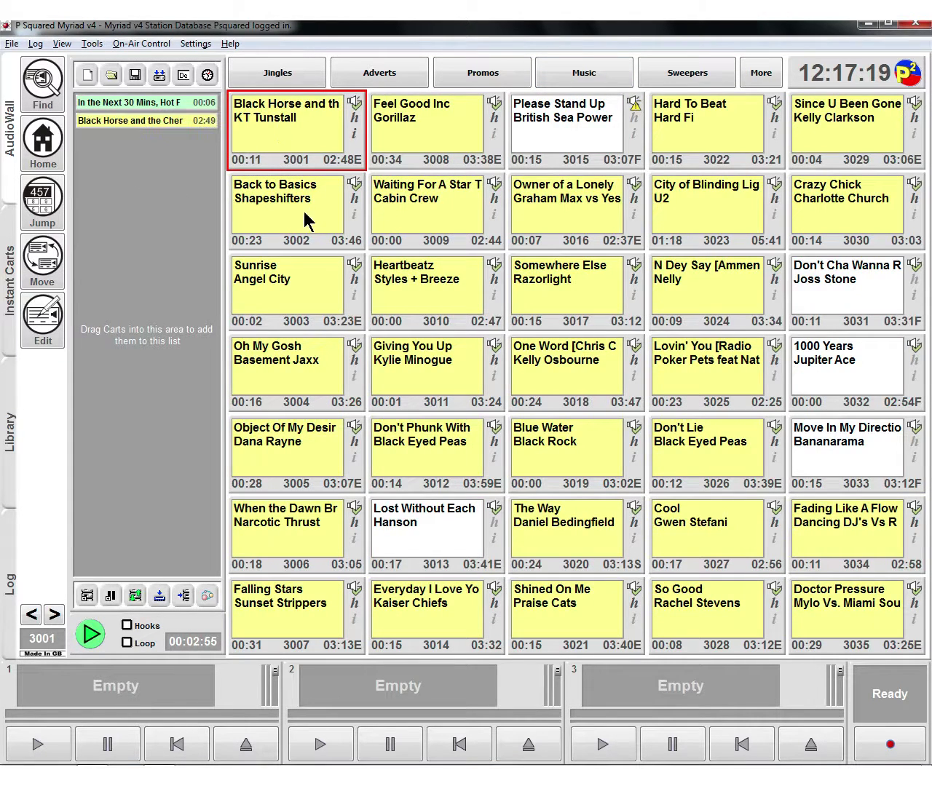
left_click_drag(304, 211, 146, 218)
left_click_drag(269, 273, 152, 261)
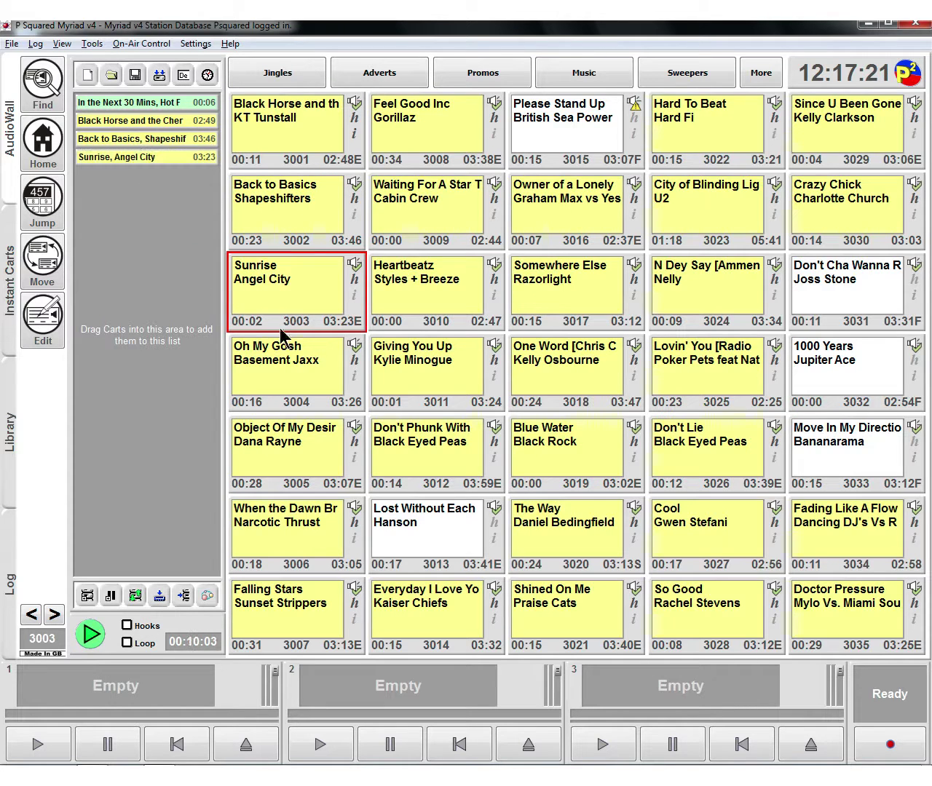
left_click_drag(284, 364, 158, 342)
left_click_drag(403, 293, 139, 320)
Search the carts for "shape" and add Back to Basics by Shapeshifters at the end of the Pad list
left_click(41, 102)
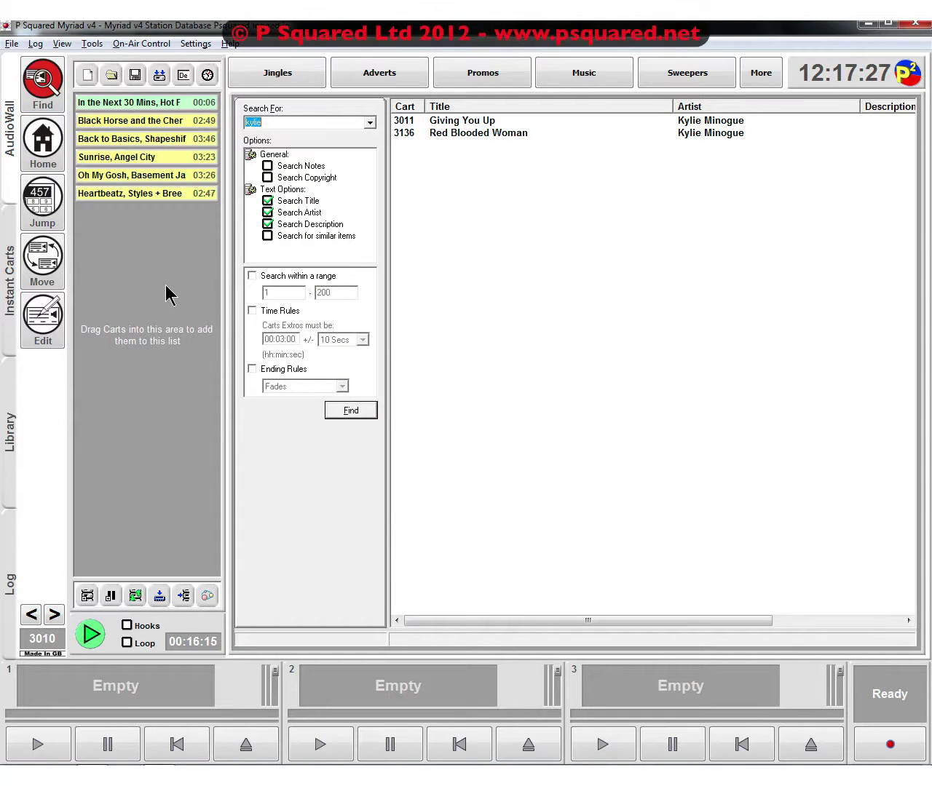
type("shape")
key("Return")
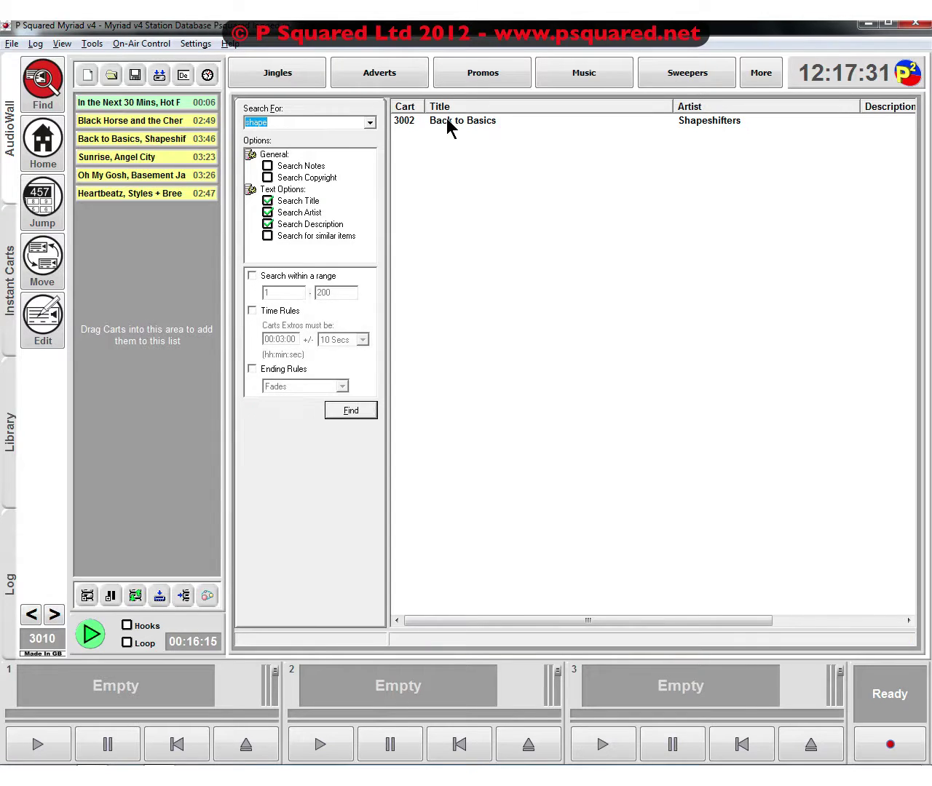
left_click_drag(441, 125, 159, 250)
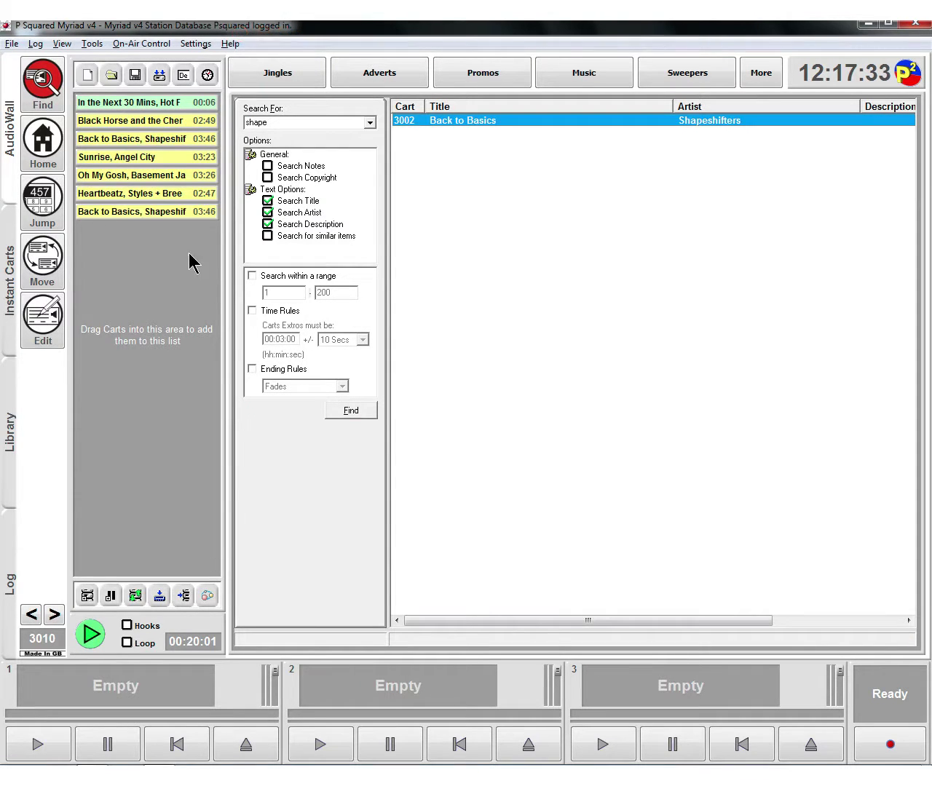
left_click(45, 103)
Insert the adverts Tom Jones - The Singles, Seven Deadly Sins and Natwest after the first Back to Basics in the Pad
left_click(382, 79)
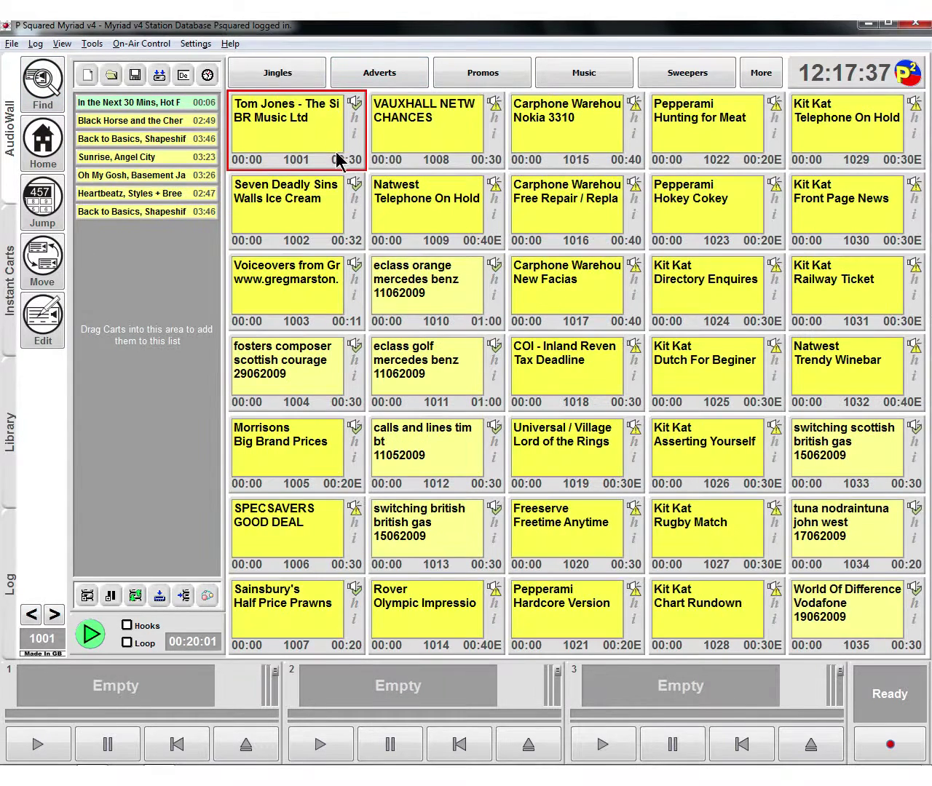
left_click_drag(336, 158, 146, 152)
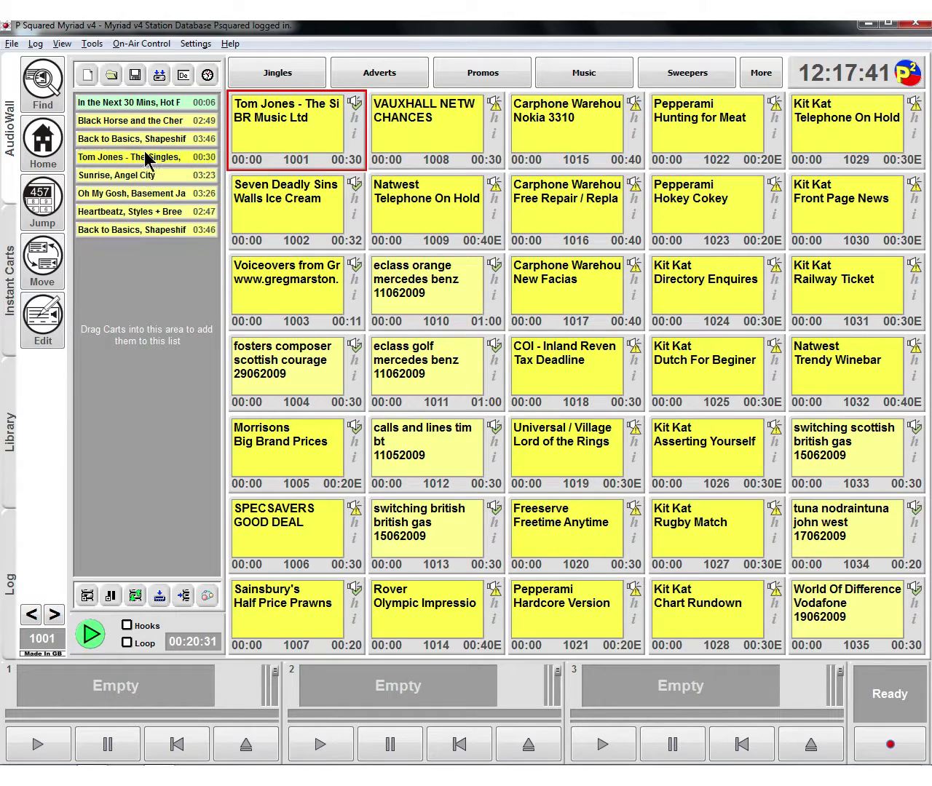
left_click_drag(277, 194, 162, 178)
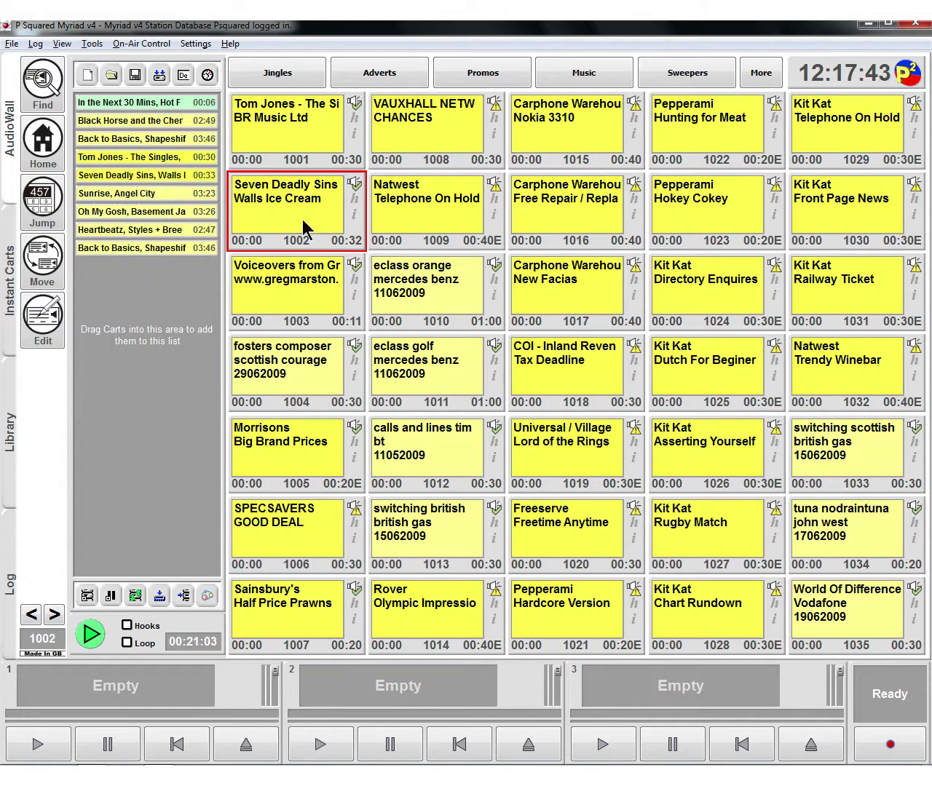
left_click_drag(422, 214, 155, 196)
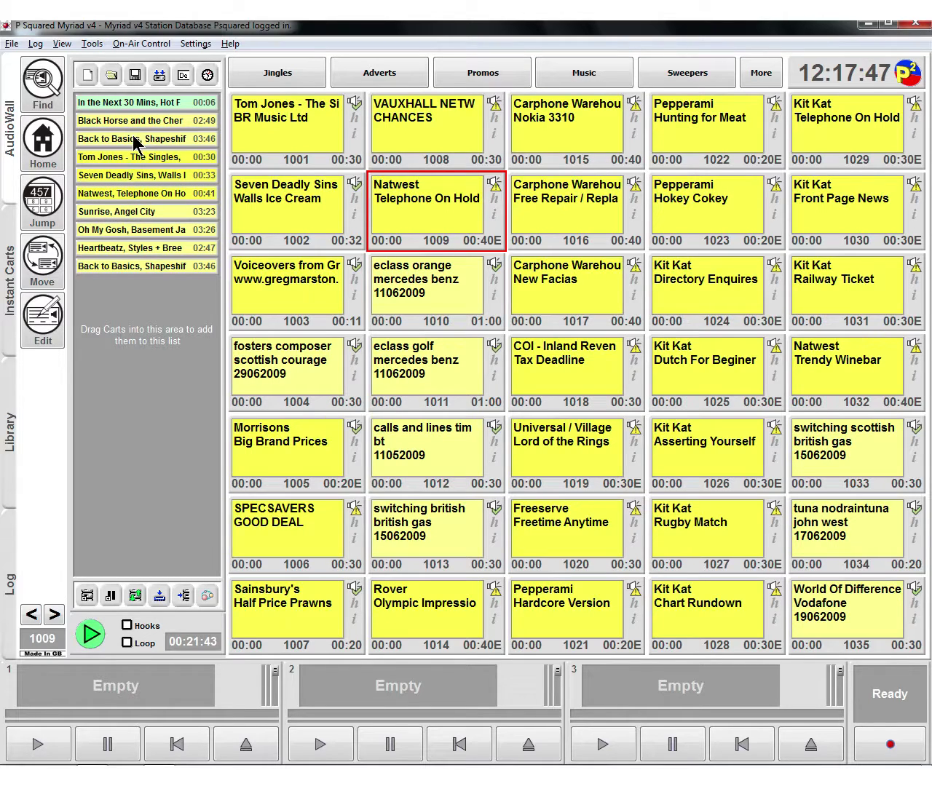
Insert the Seperator jingle before the first Back to Basics and UK HOT 10 Promo 1 before the Tom Jones advert
left_click(278, 72)
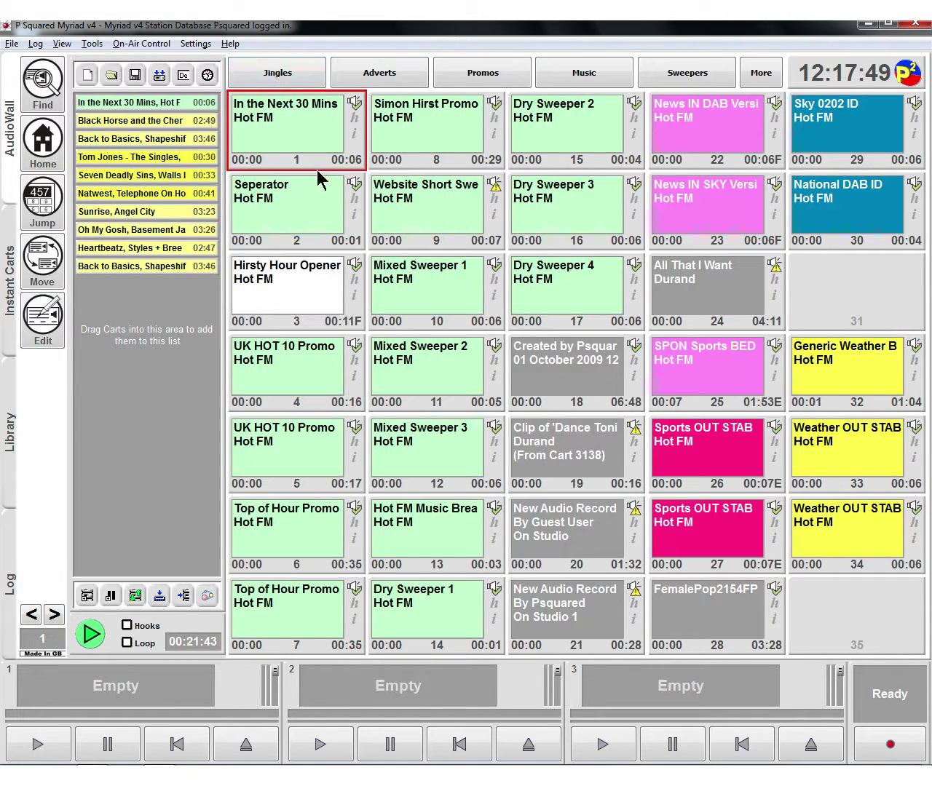
left_click_drag(306, 223, 167, 140)
left_click_drag(291, 367, 137, 180)
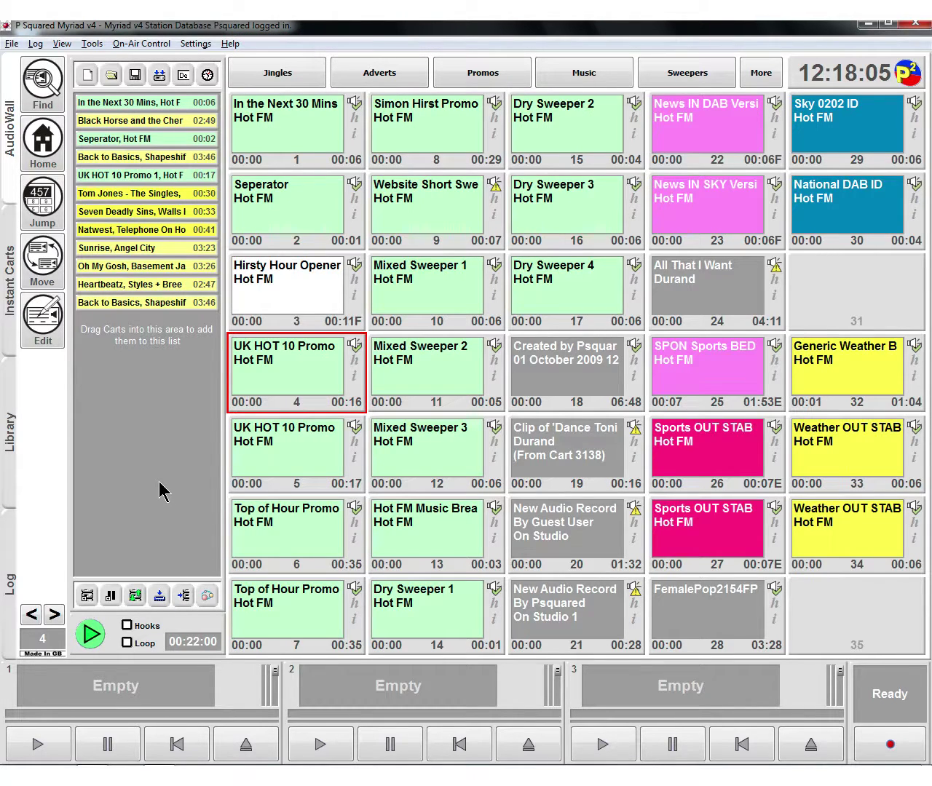
Start the Pad list and play its first cart from player 1
left_click(90, 635)
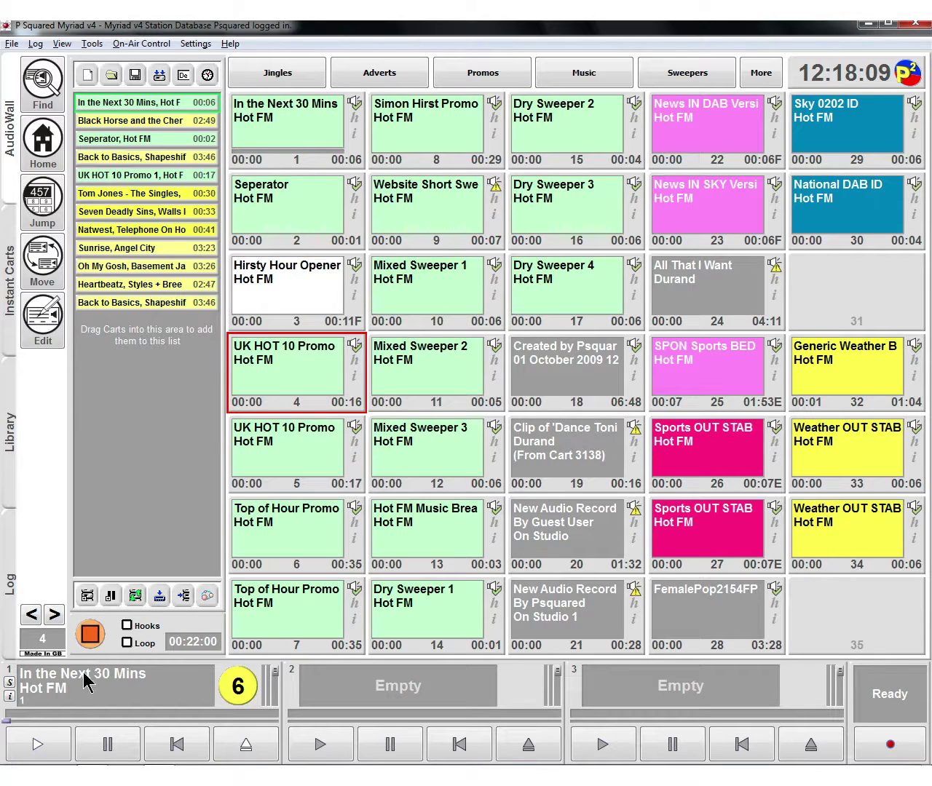
left_click(50, 731)
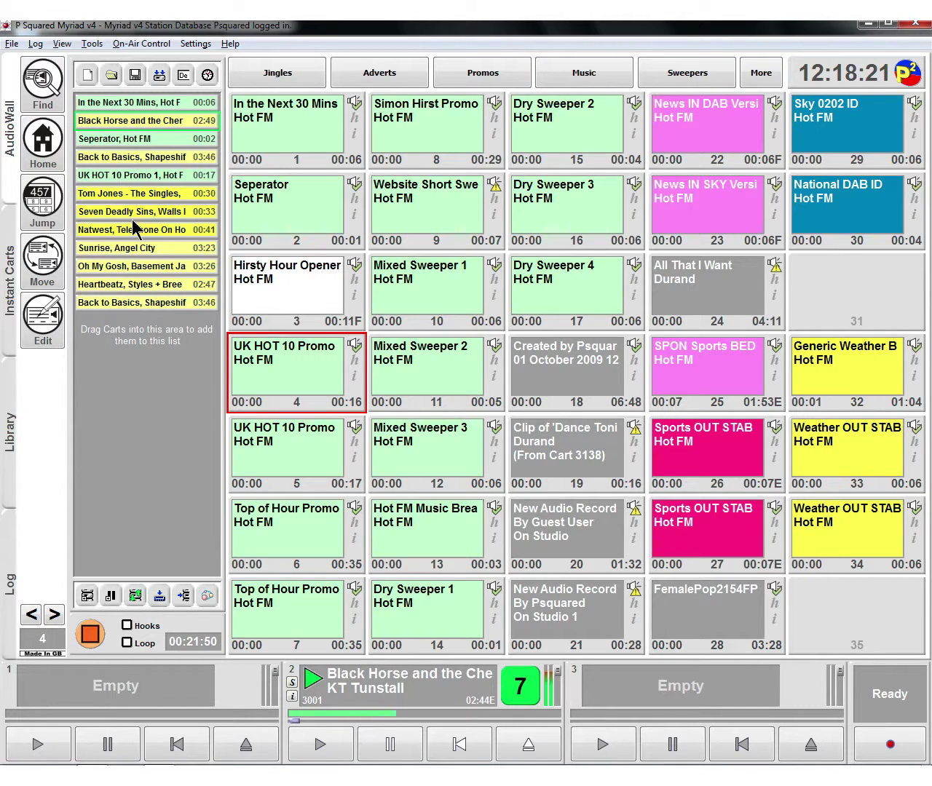
Add two pauses to the Pad, one after Black Horse and the Cherry Tree and one after the first Back to Basics
left_click(111, 597)
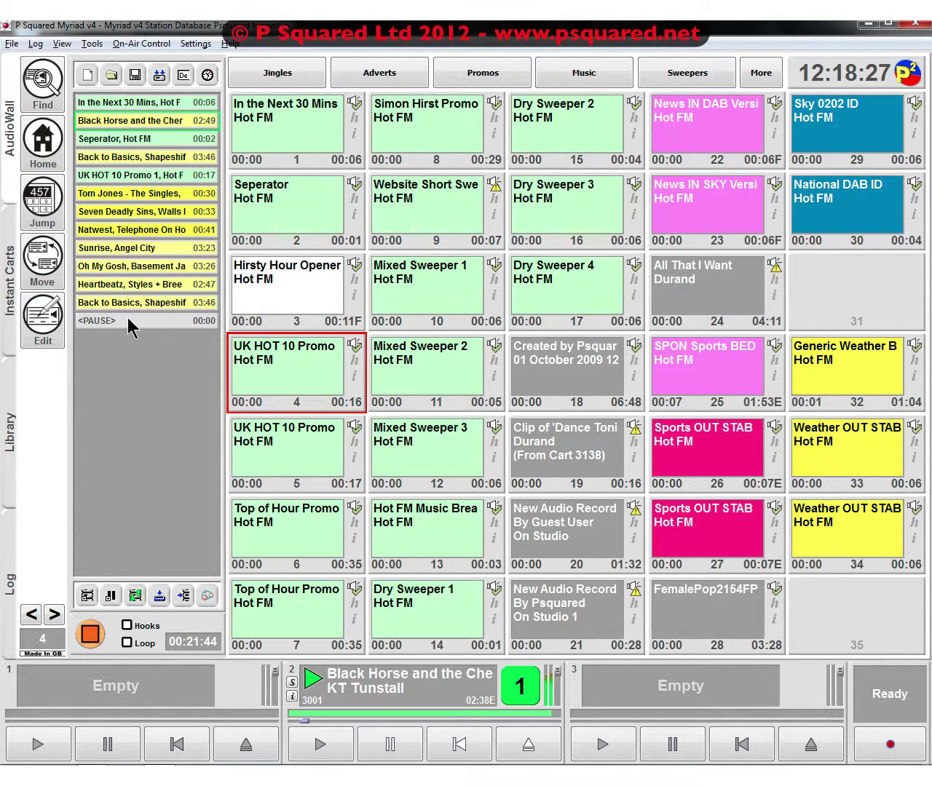
left_click_drag(130, 327, 122, 138)
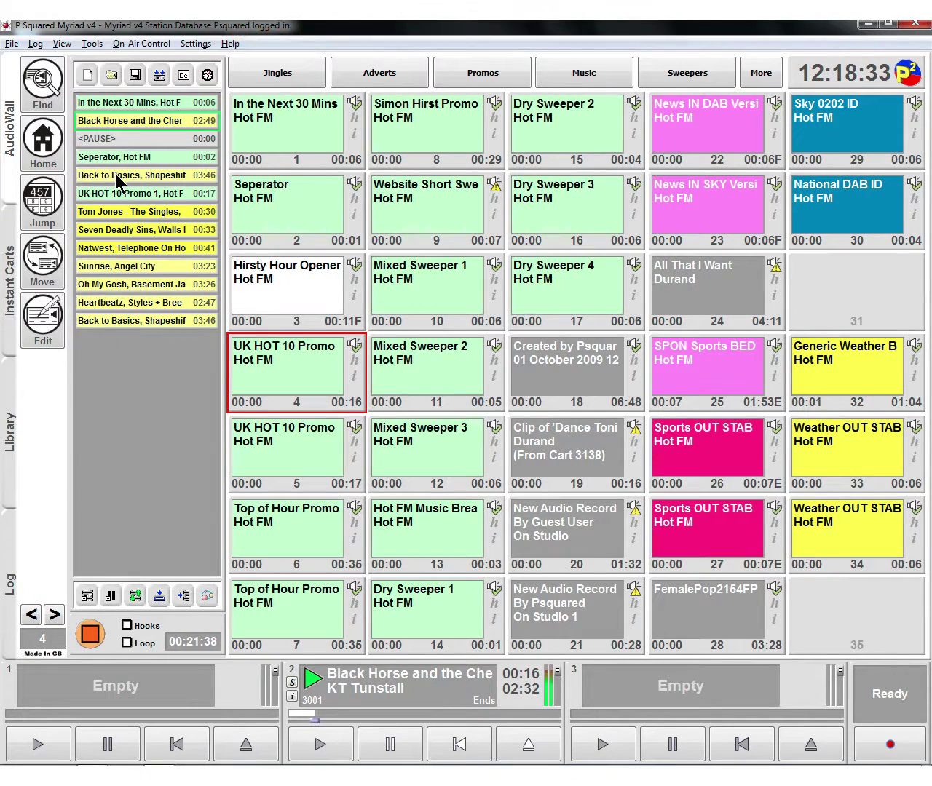
left_click(109, 596)
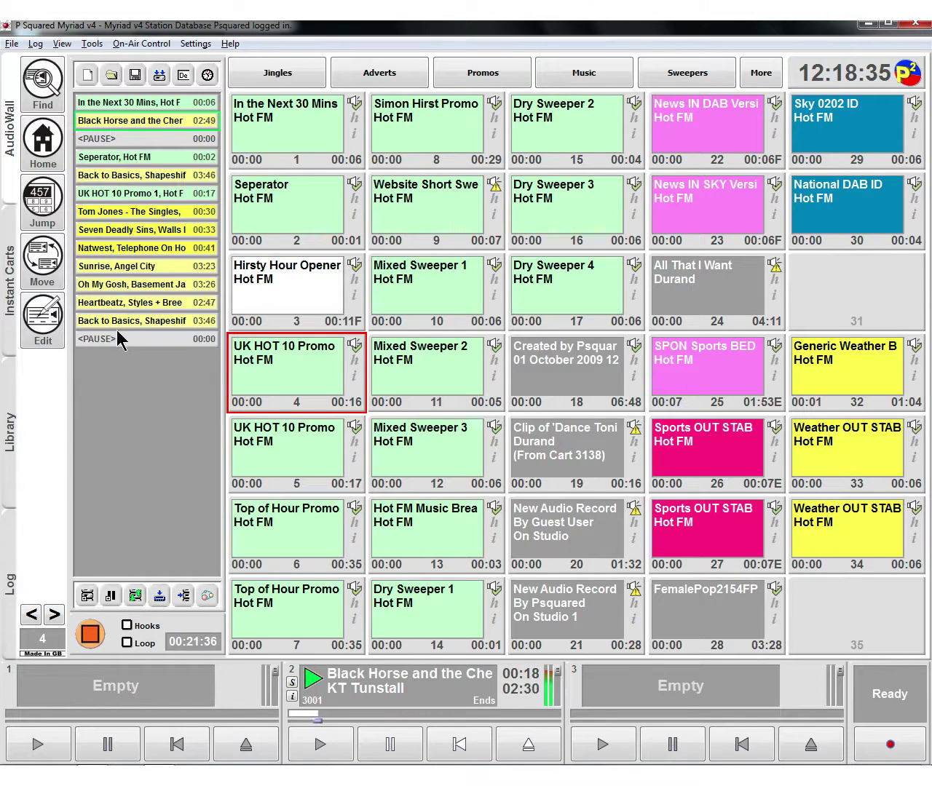
left_click_drag(119, 338, 120, 193)
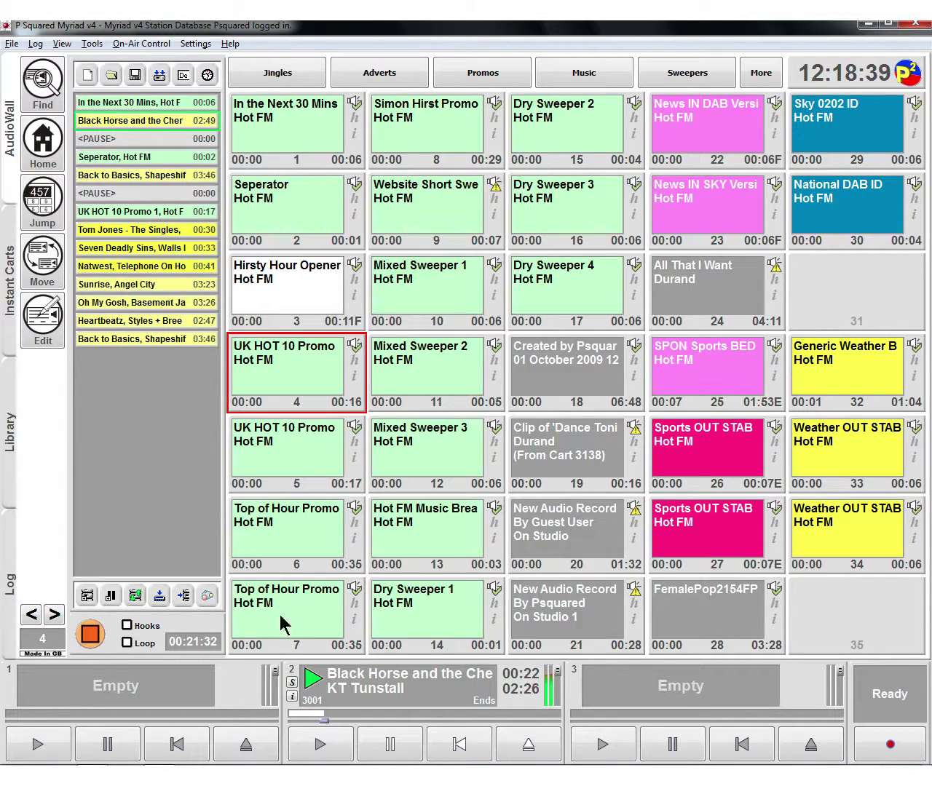
Skip the playing Black Horse track towards its end, then play the Seperator cart from player 1
right_click(517, 708)
left_click(521, 721)
left_click_drag(521, 720, 539, 718)
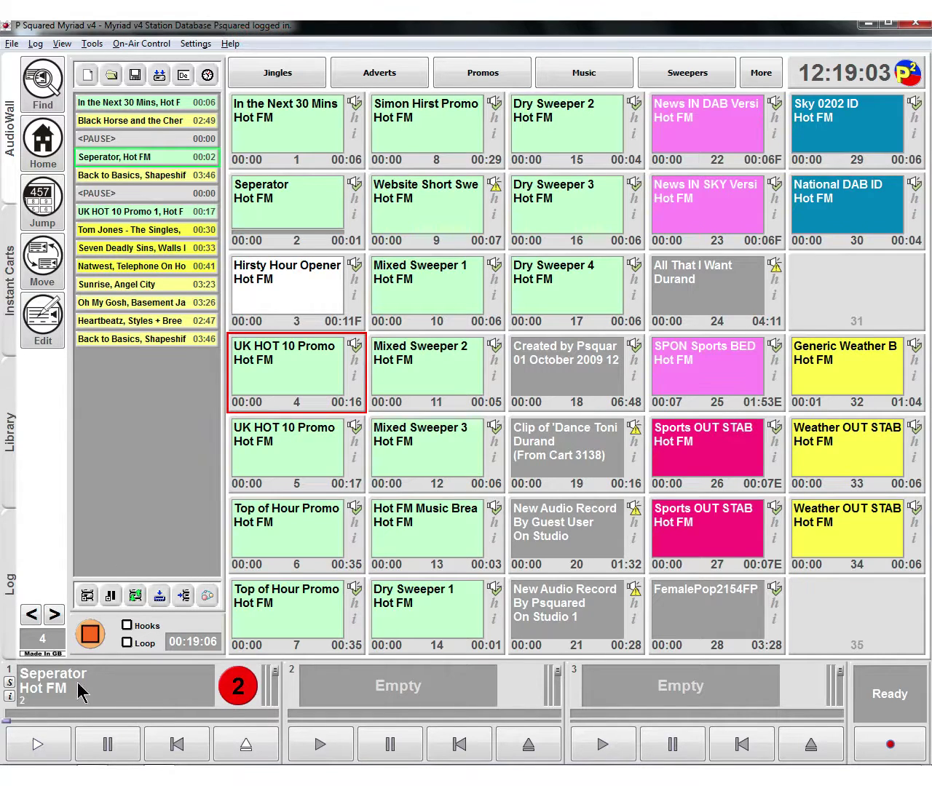
left_click(37, 742)
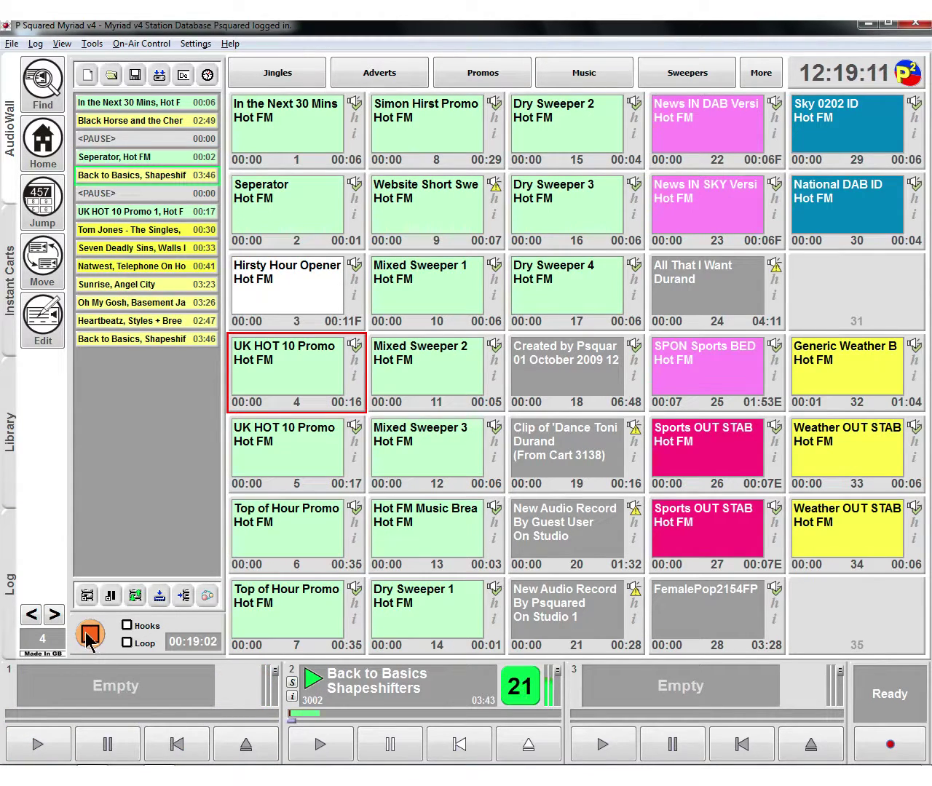
Stop the Pad's playout and eject Back to Basics from player 2
left_click(471, 746)
left_click(522, 747)
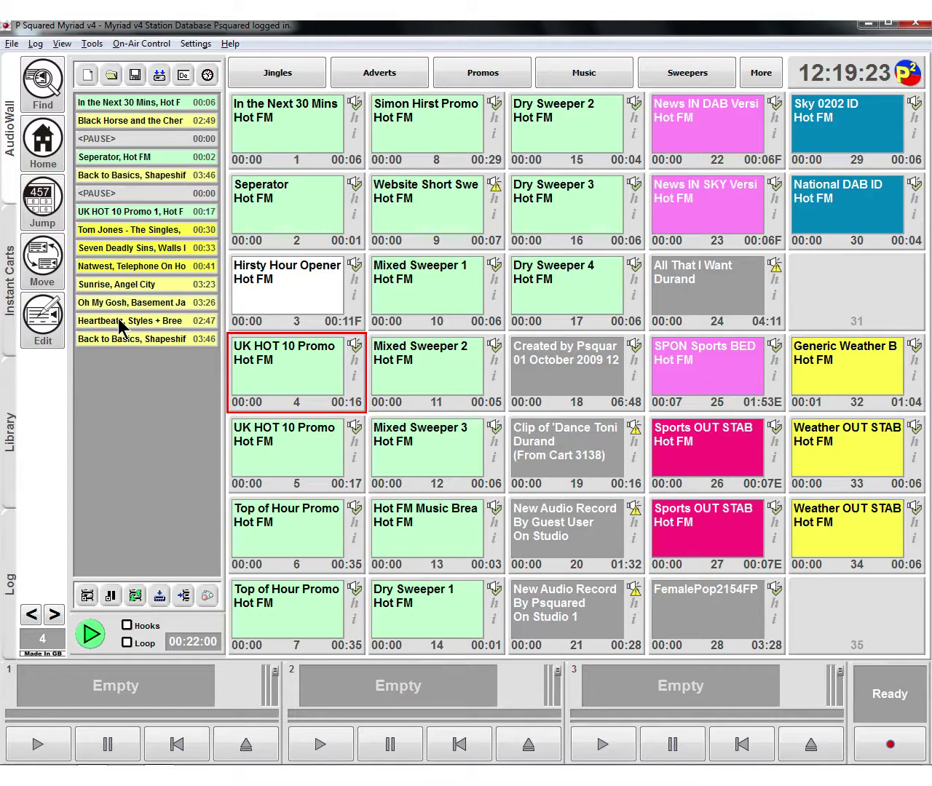
Reorder the Pad so Oh My Gosh, Sunrise, Natwest and Seven Deadly Sins follow the Tom Jones advert in that order
left_click(118, 286)
left_click_drag(118, 285, 153, 318)
left_click_drag(136, 249, 136, 290)
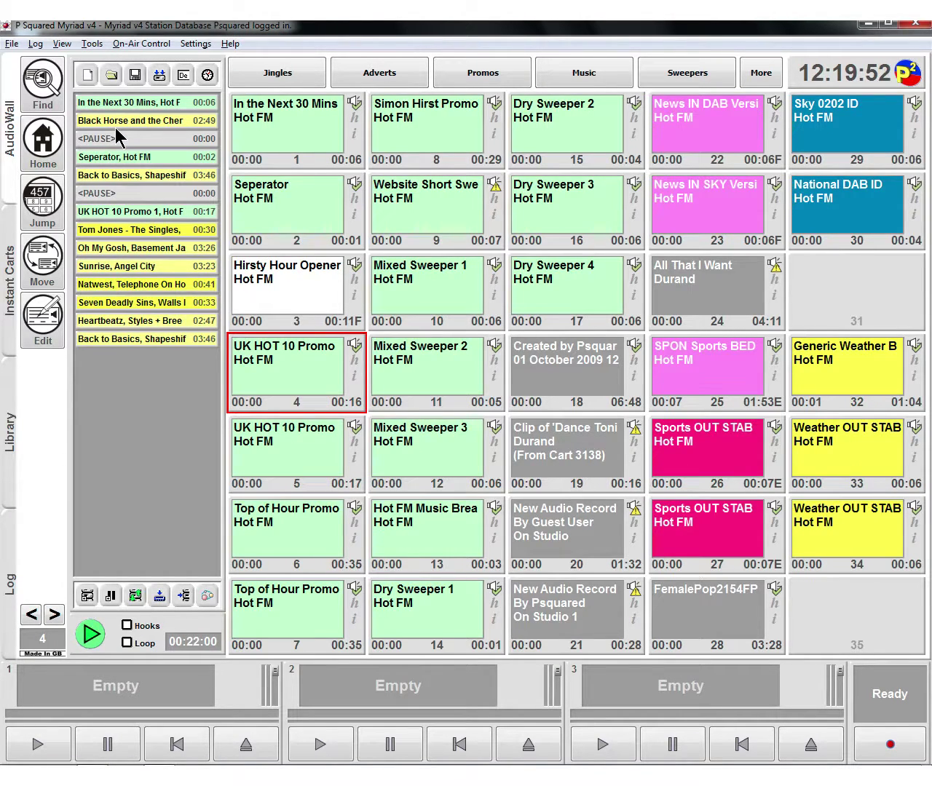
Save the Pad as a cart list file named "sat show"
left_click(134, 75)
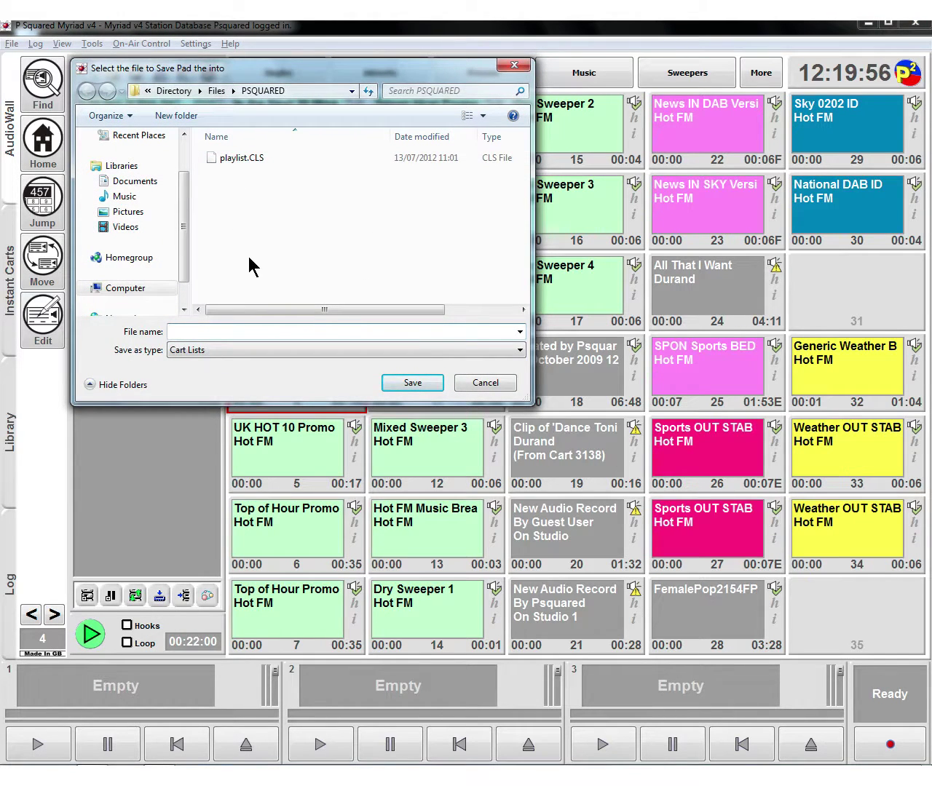
type("sat show")
key("Return")
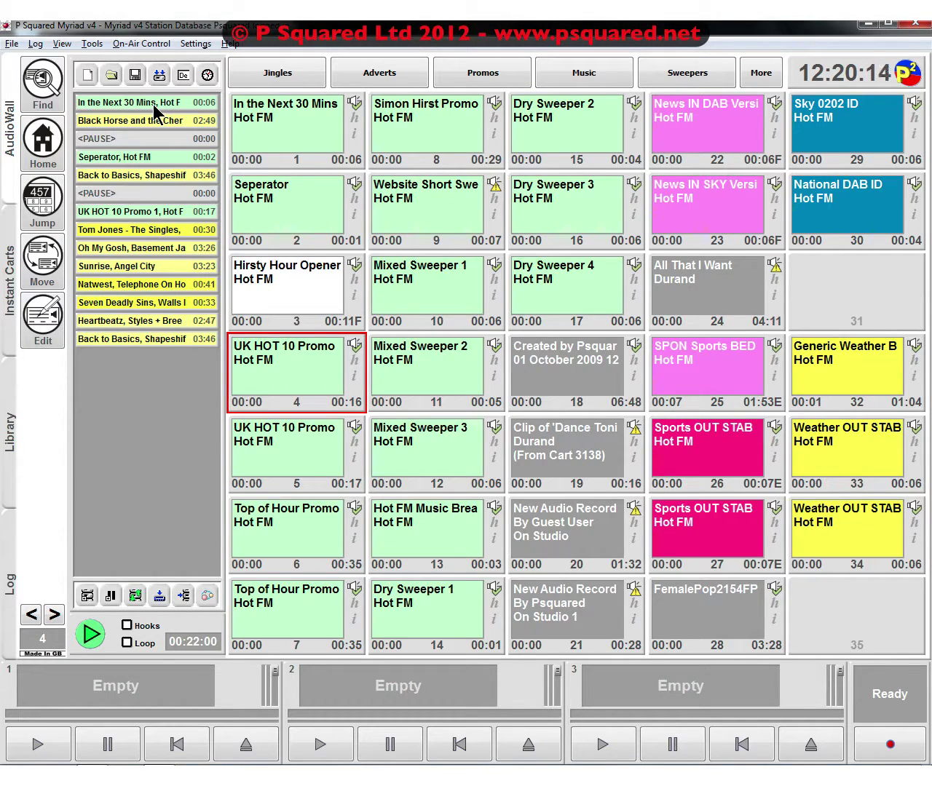
Add a 13:00 hour for 13 July 2012 after the Log's last hour by importing the file sat show.CLS
left_click(5, 540)
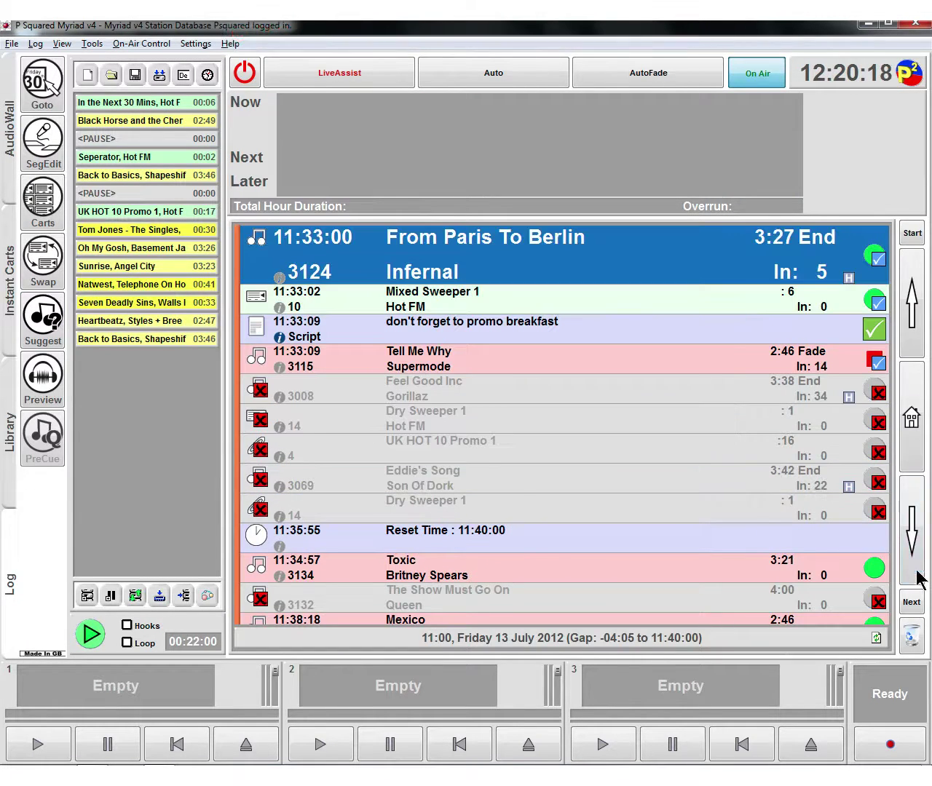
left_click(913, 604)
right_click(468, 306)
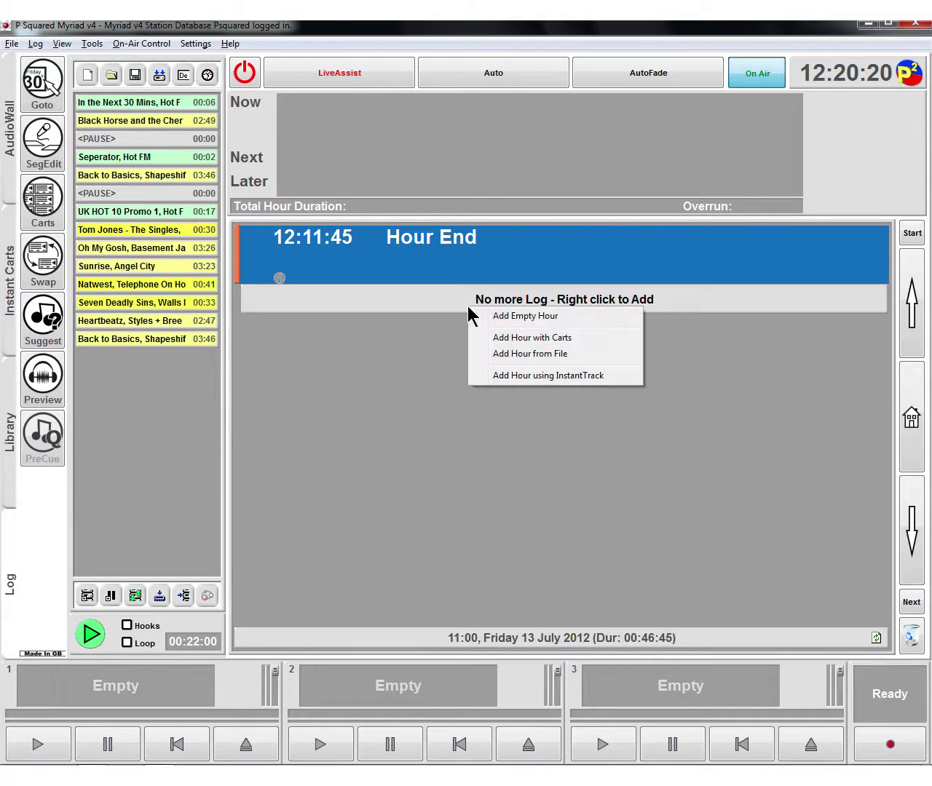
left_click(574, 355)
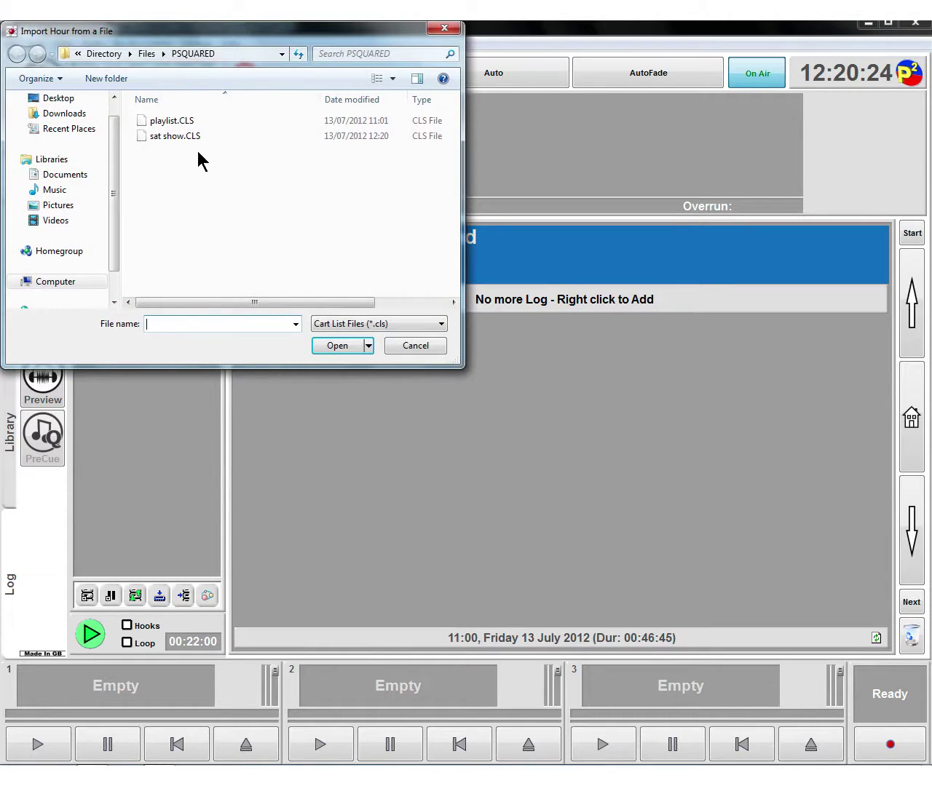
left_click(180, 134)
left_click(348, 348)
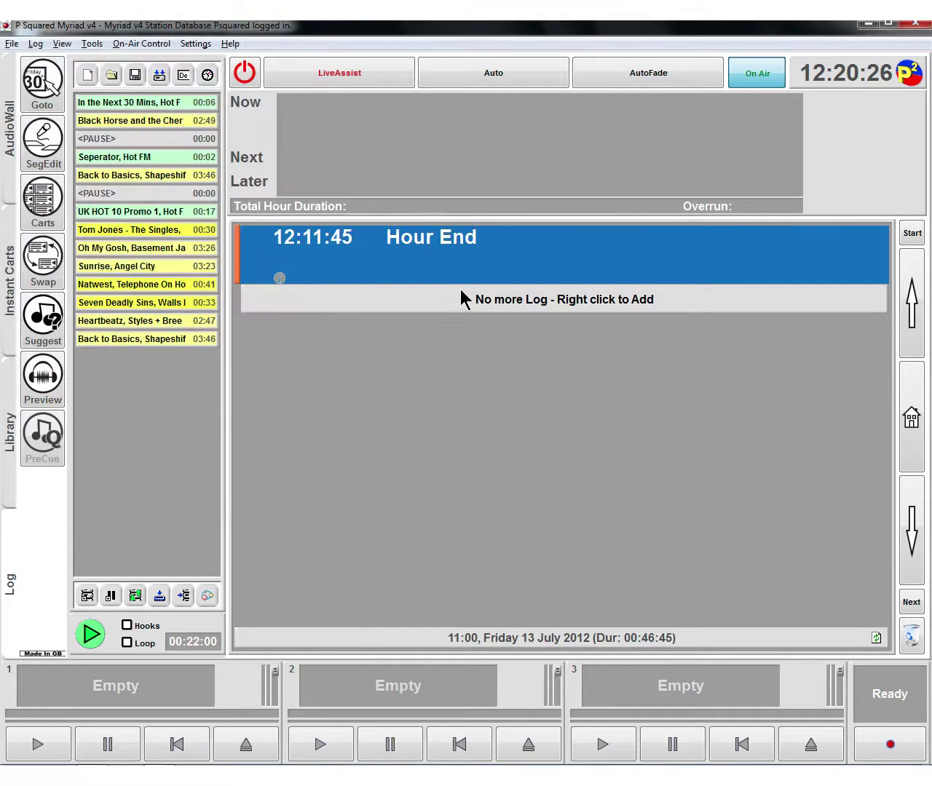
left_click(583, 496)
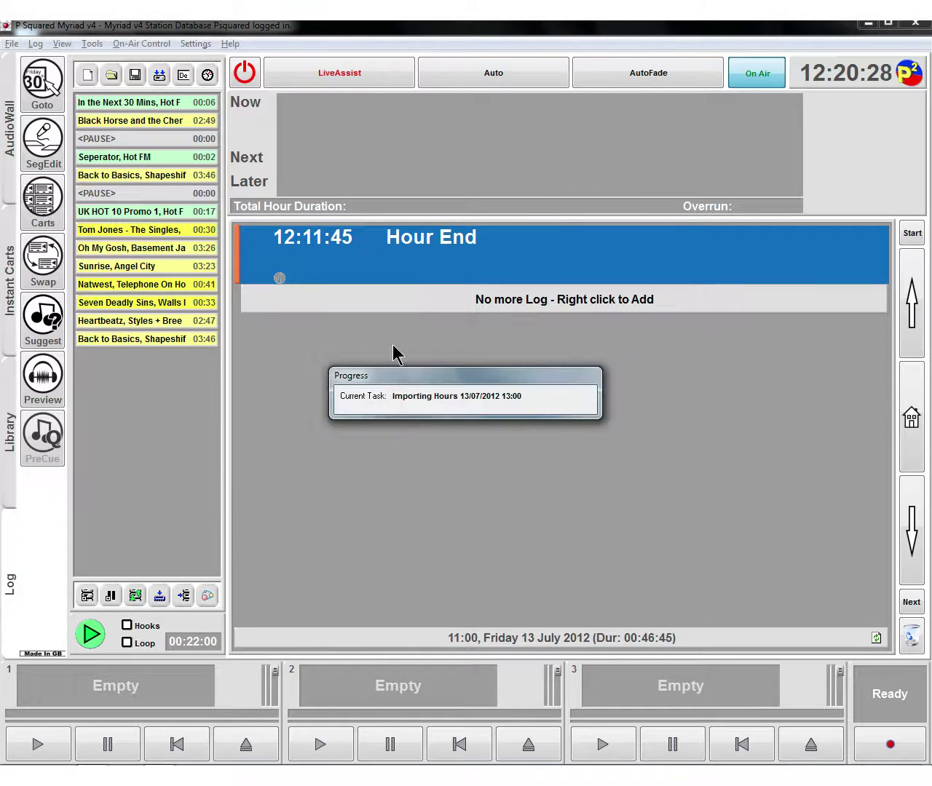
left_click(583, 453)
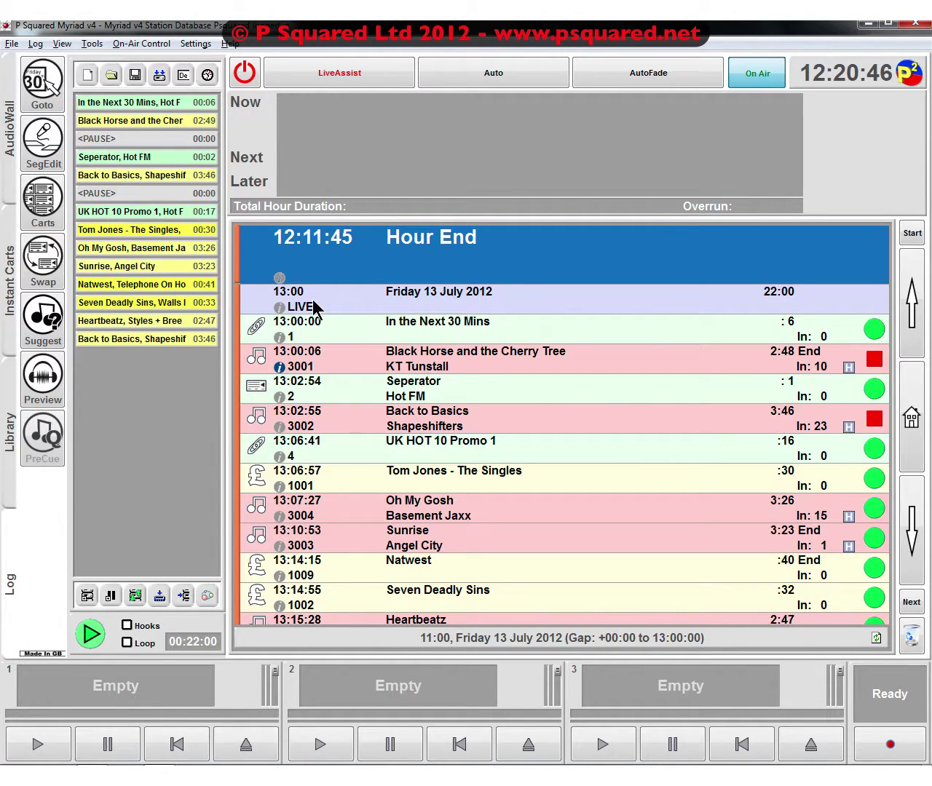
Return to the AudioWall and clear all items from the Pad list
left_click(27, 206)
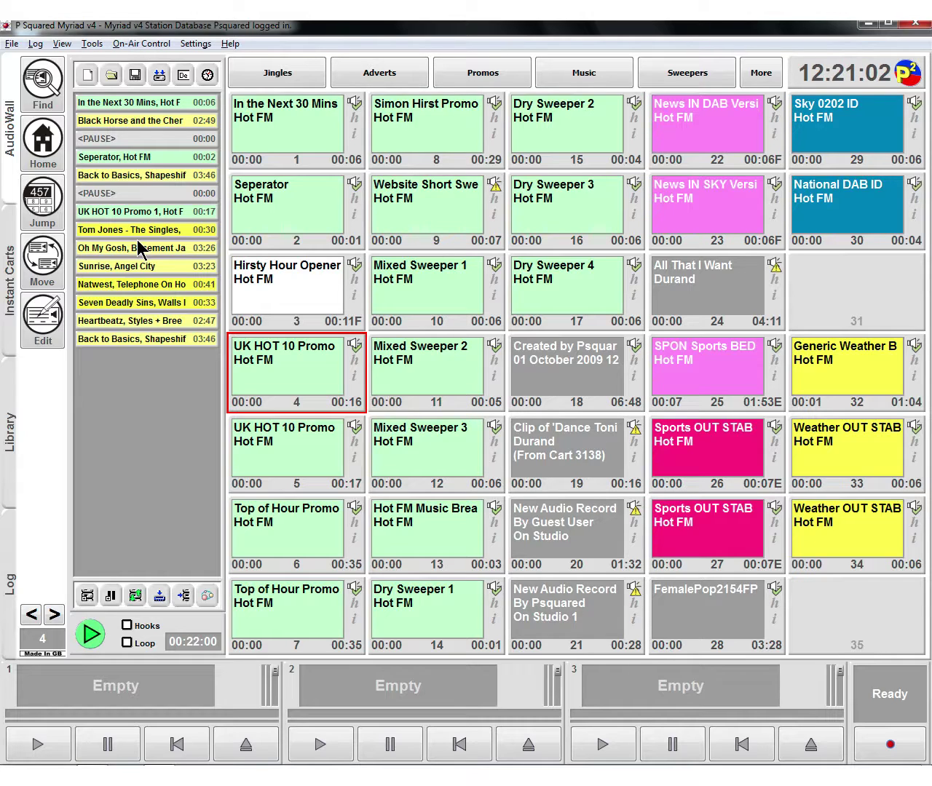
left_click(93, 78)
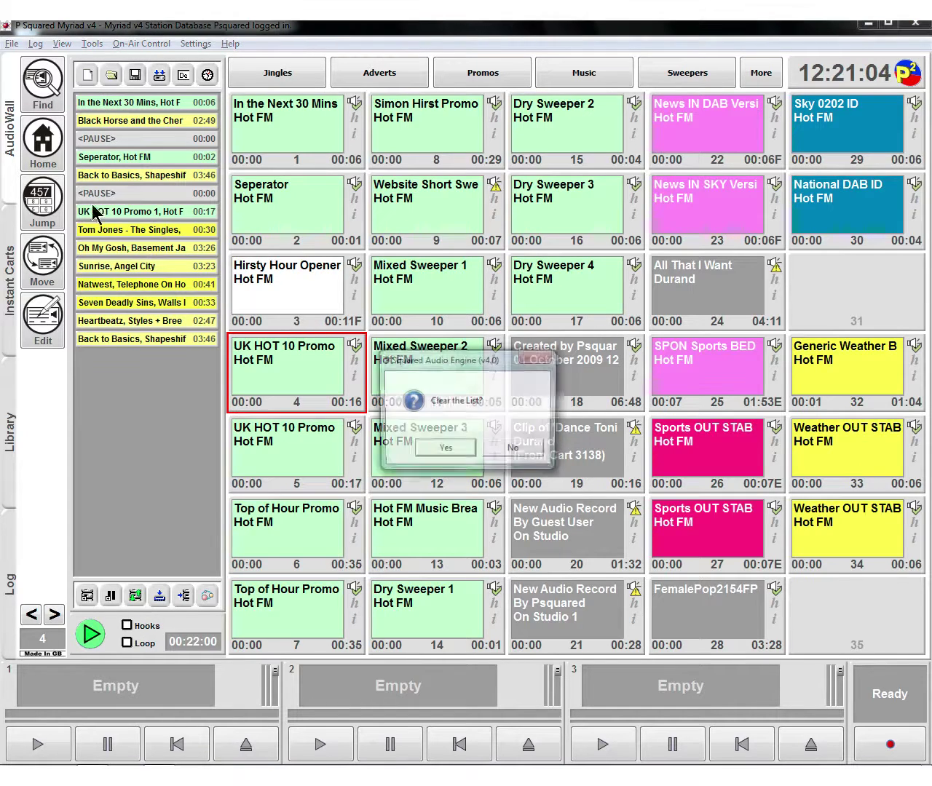
left_click(442, 450)
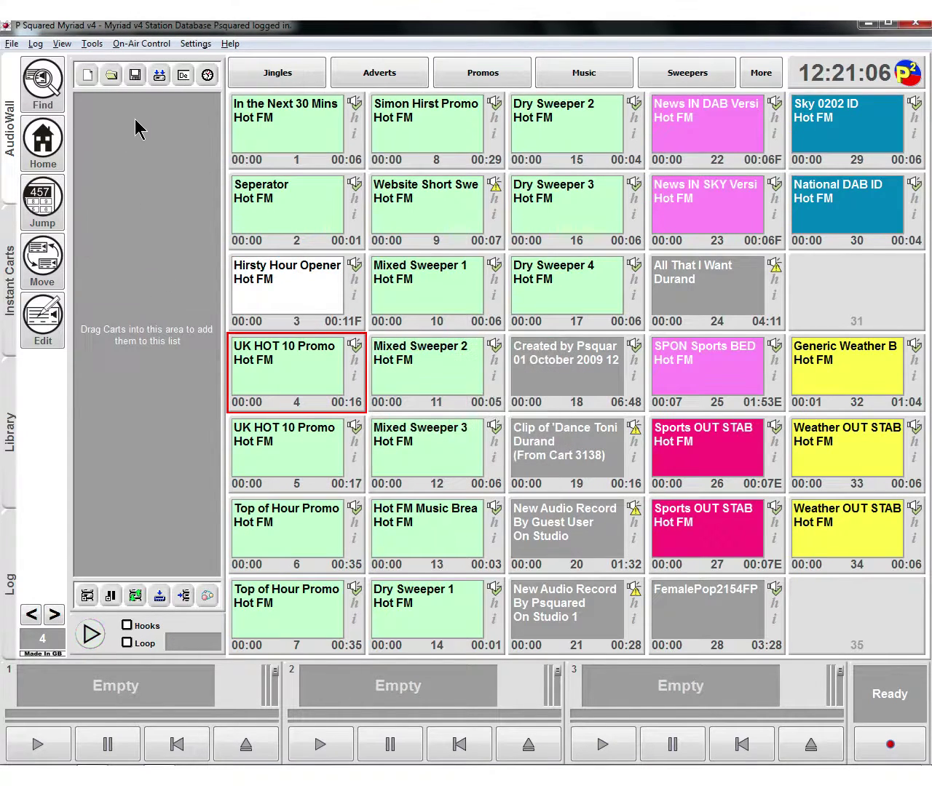
Add cart 1, In the Next 30 Mins, and cart 3138, Dance Tonight, to the Pad
left_click_drag(305, 139, 145, 150)
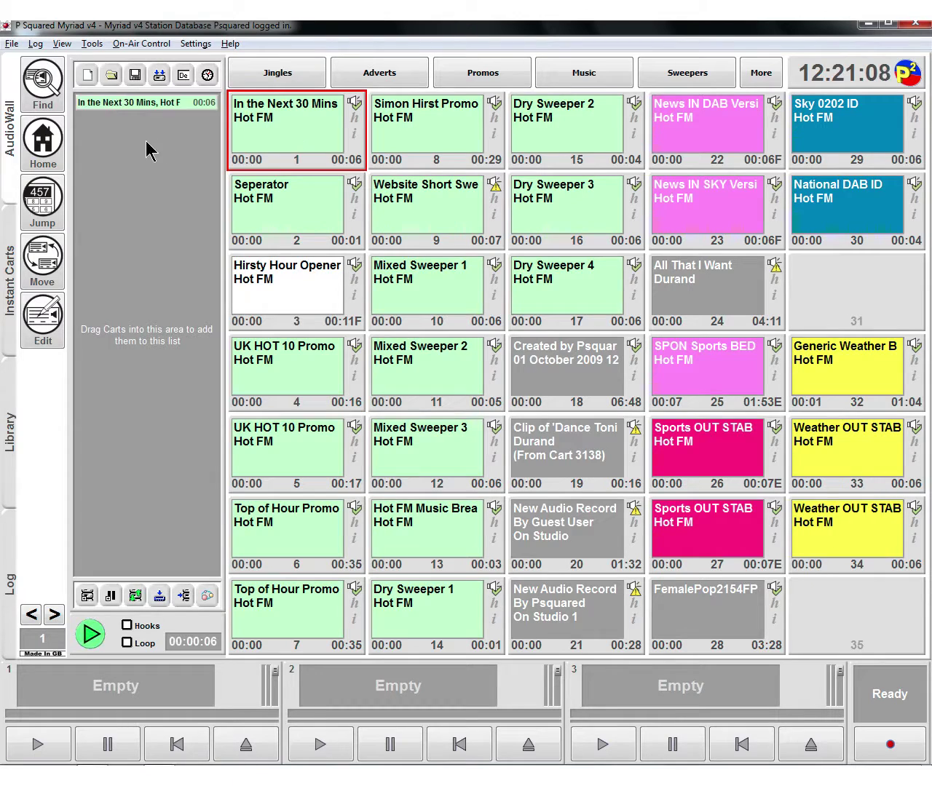
left_click(50, 266)
left_click(53, 211)
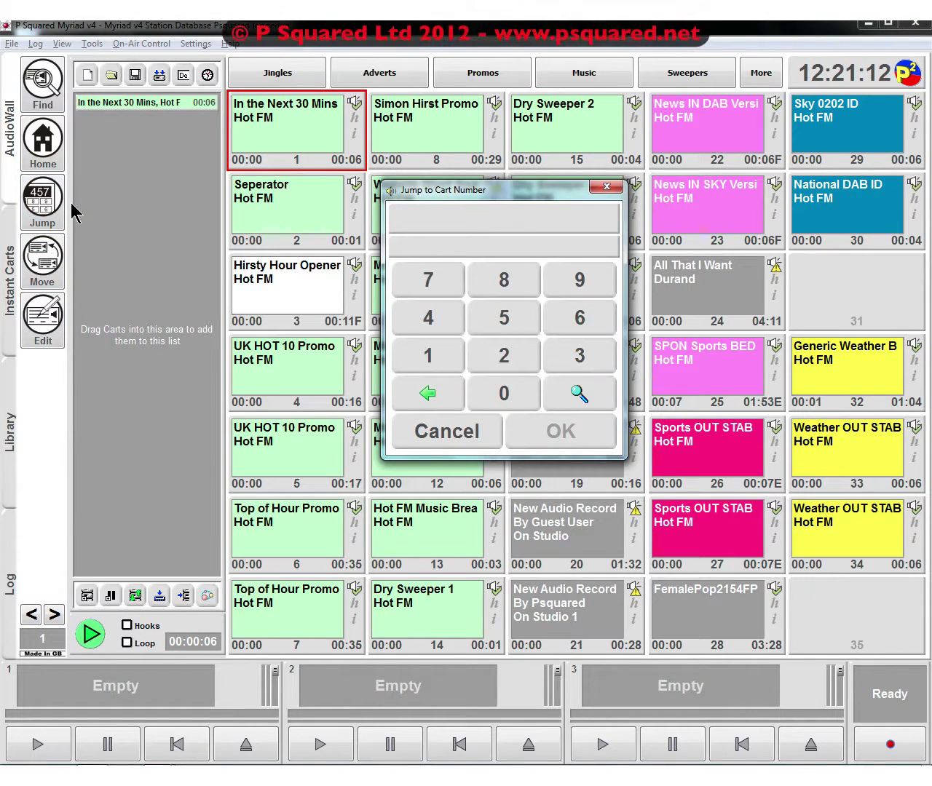
type("3138")
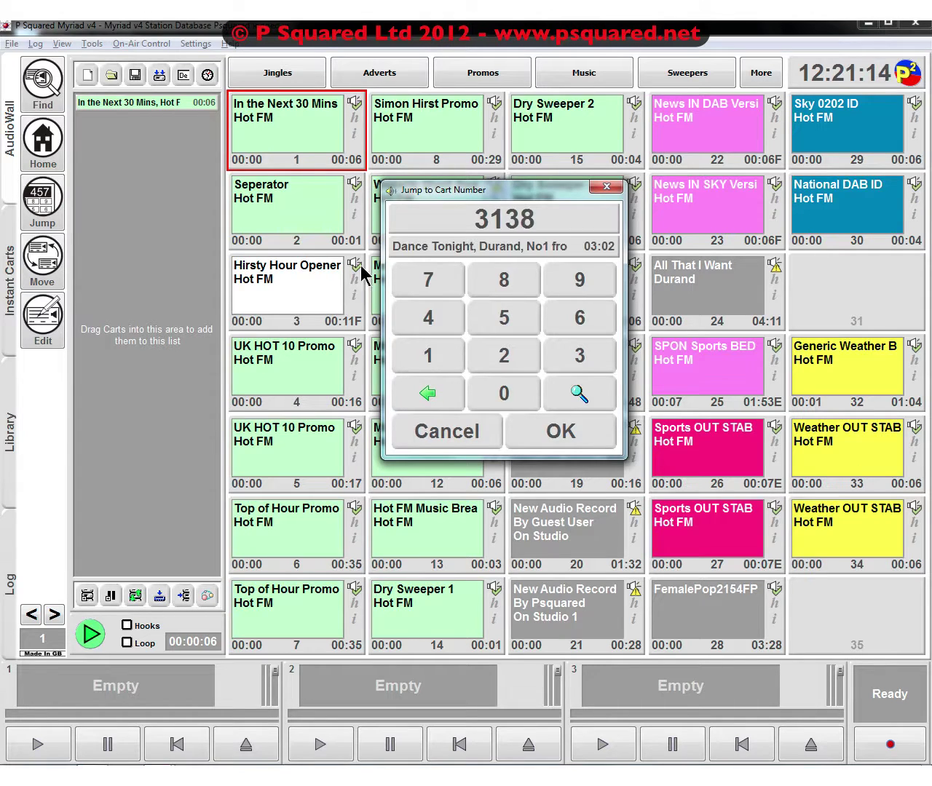
left_click_drag(177, 204, 99, 190)
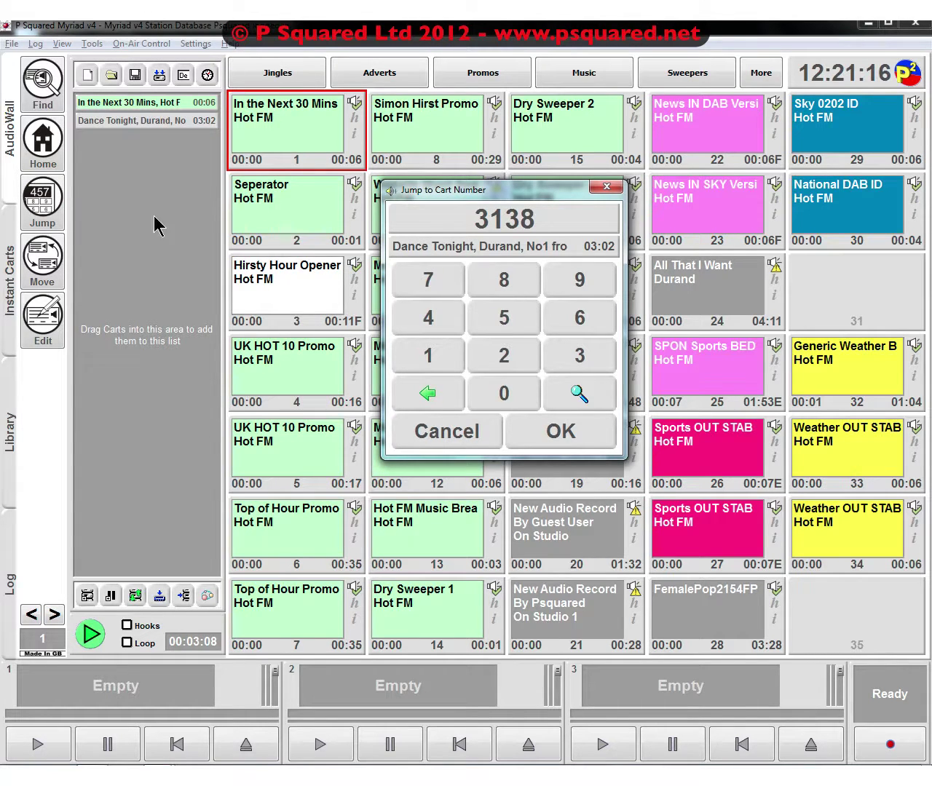
Add cart 3143, OMG, to the Pad, with Seperator directly before it and Hirsty Hour Opener after it
left_click(419, 387)
left_click(427, 393)
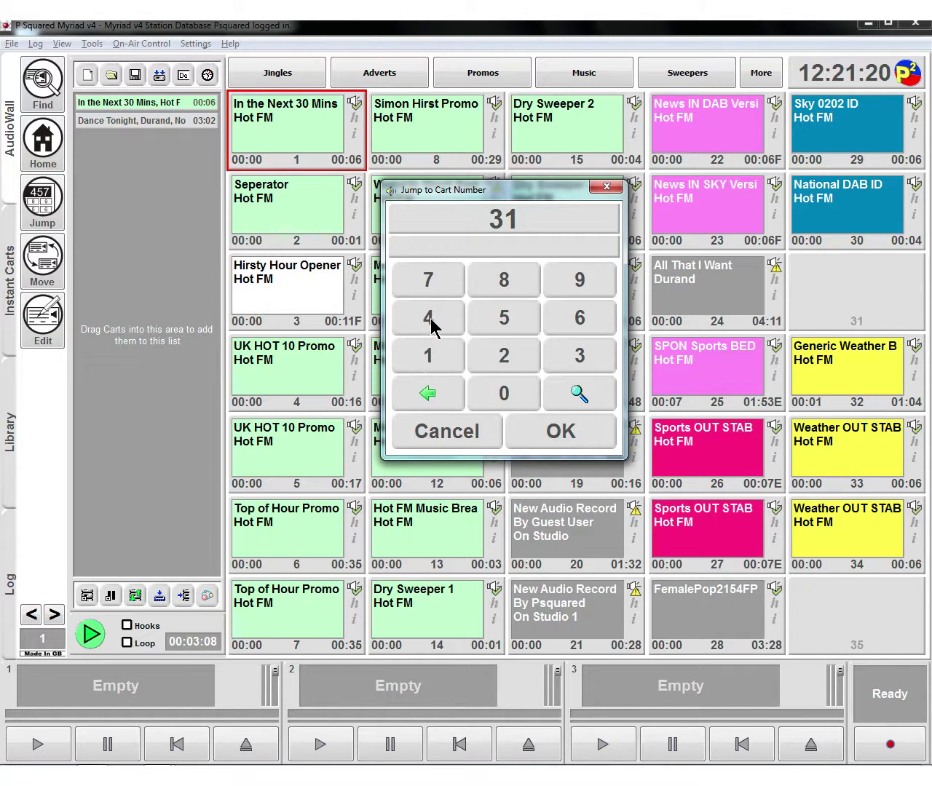
left_click(430, 322)
left_click(551, 357)
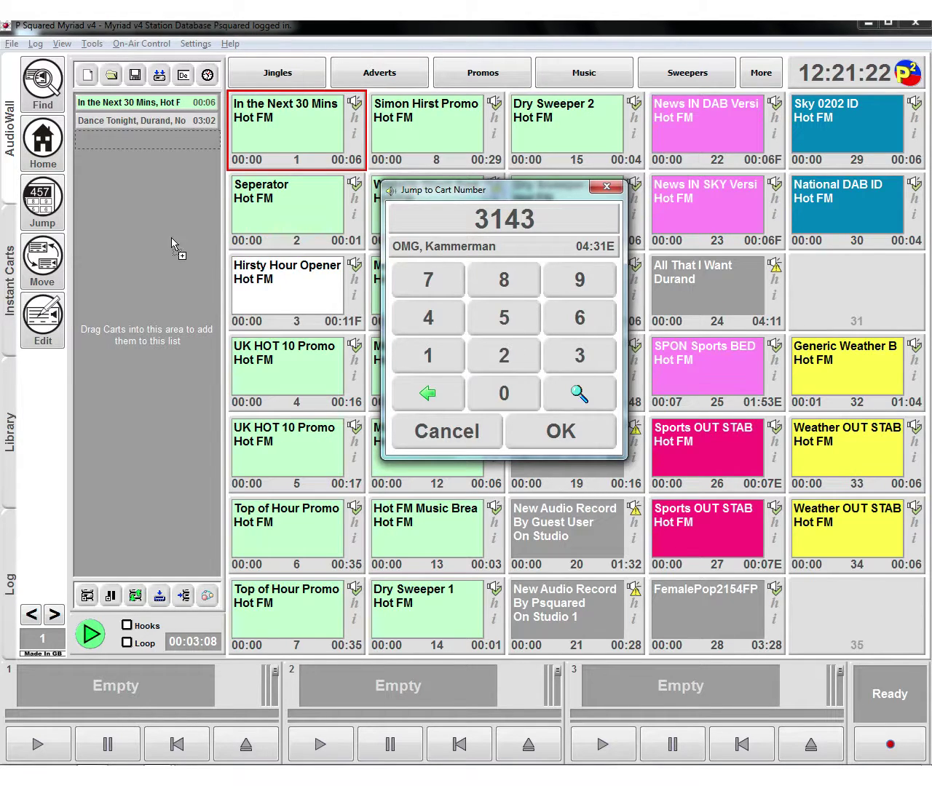
left_click_drag(171, 238, 171, 237)
left_click(469, 441)
left_click_drag(286, 208, 150, 144)
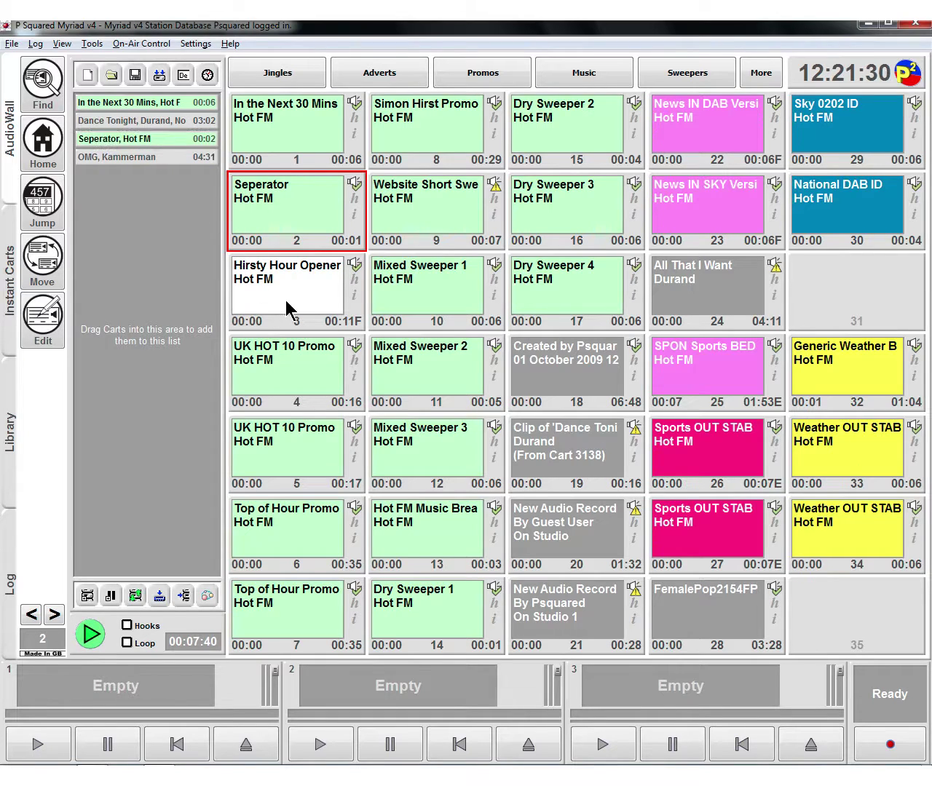
left_click_drag(286, 301, 174, 249)
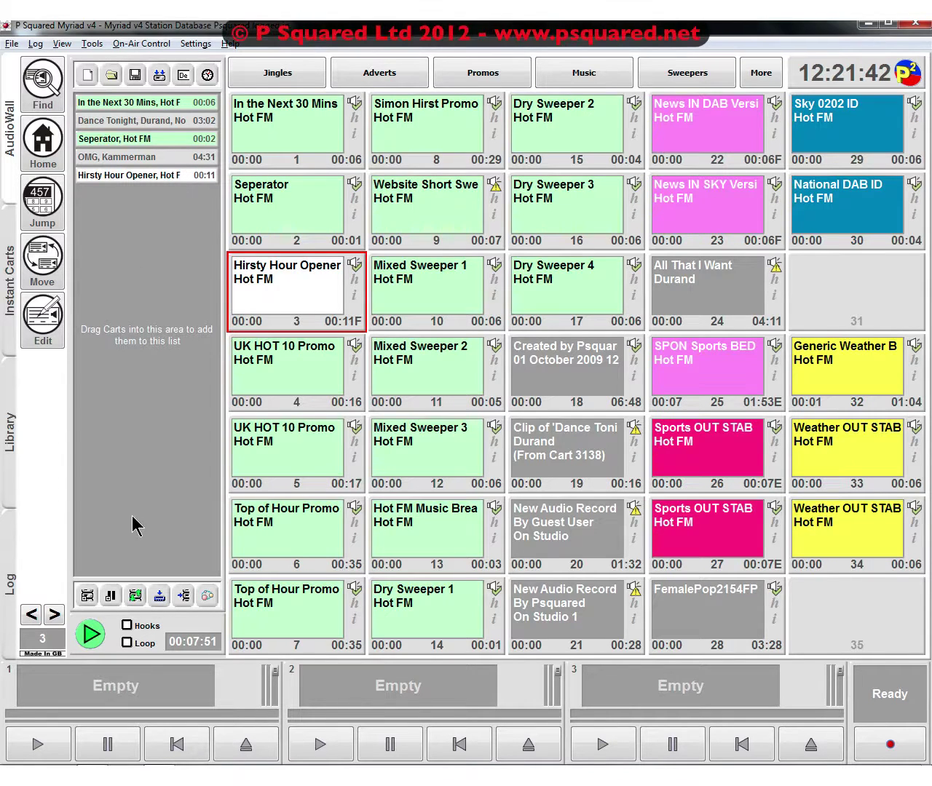
Turn on Hooks for the Pad, load the list into player 1 and play it
left_click(128, 626)
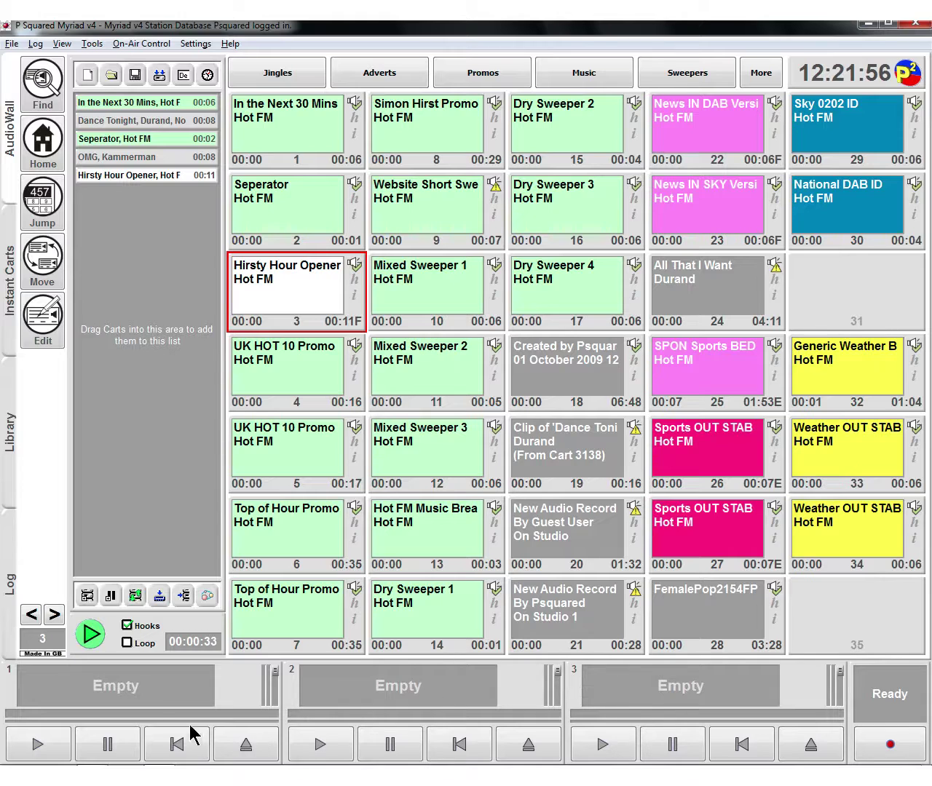
left_click(160, 596)
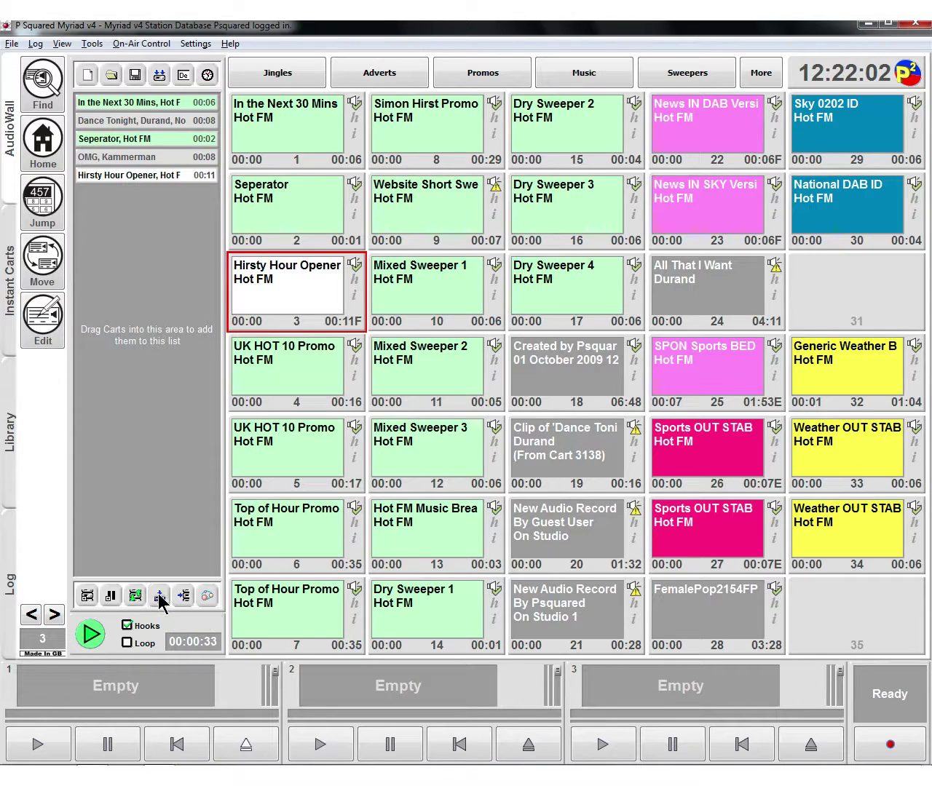
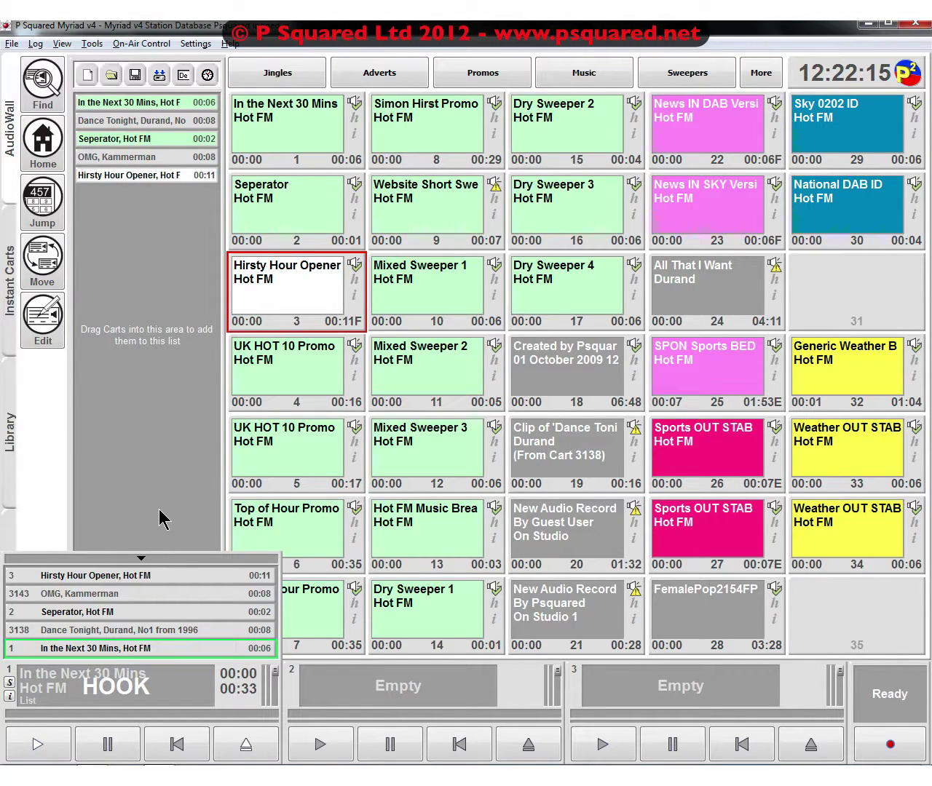
key("space")
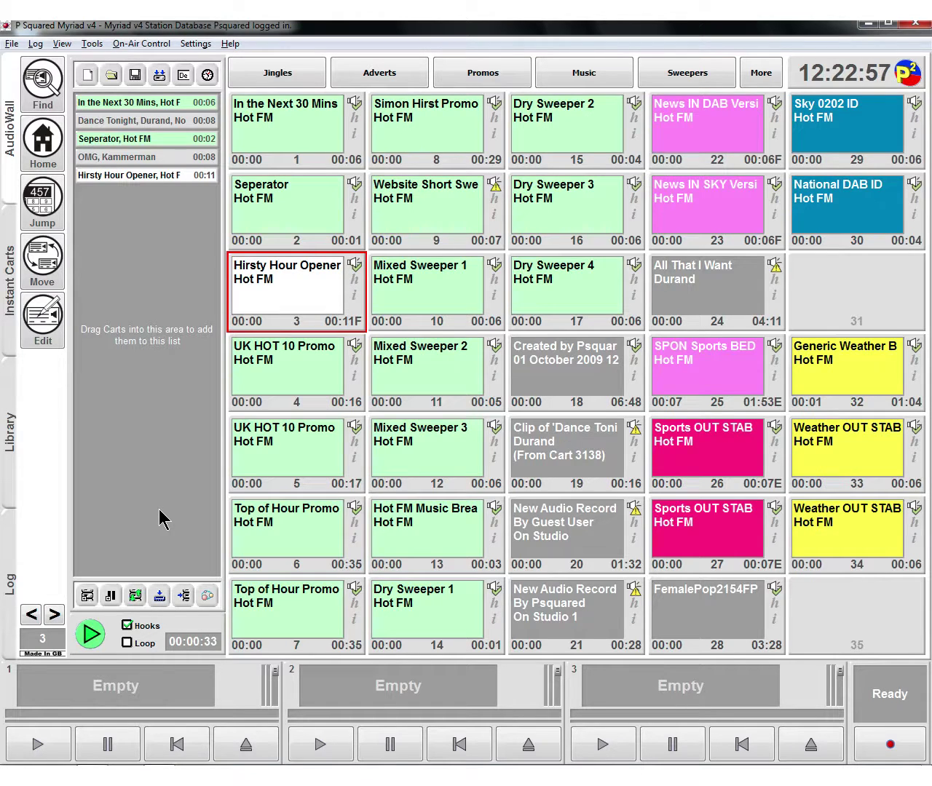
With Hooks enabled, export the Pad list as audio to empty cart 31 without listening to the result
left_click(126, 626)
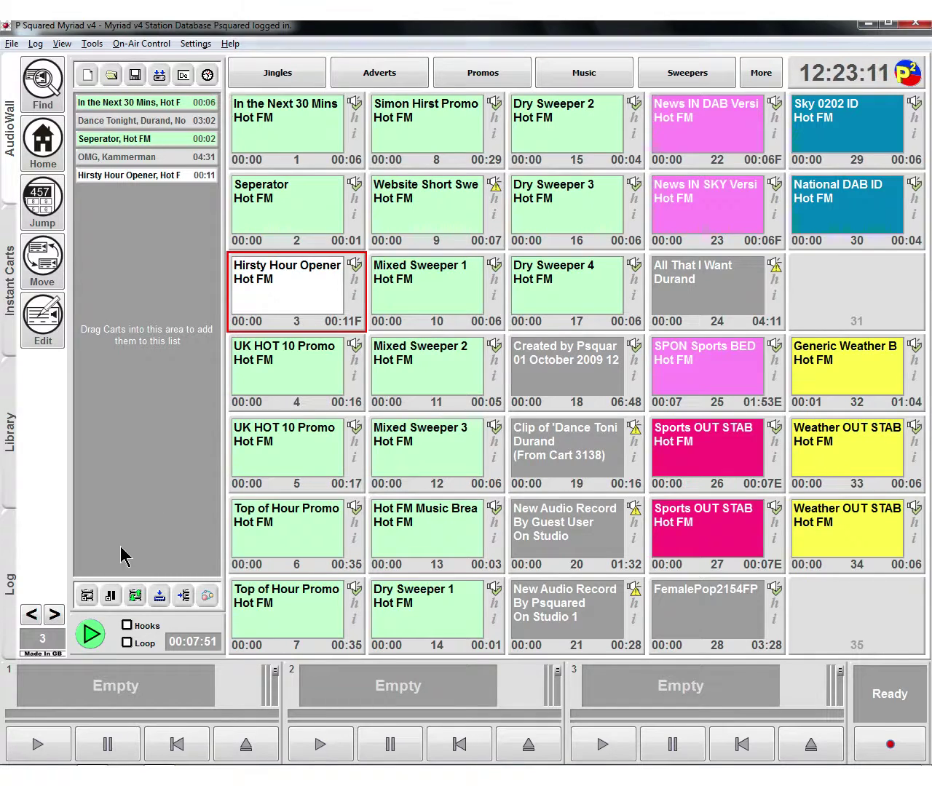
left_click(127, 625)
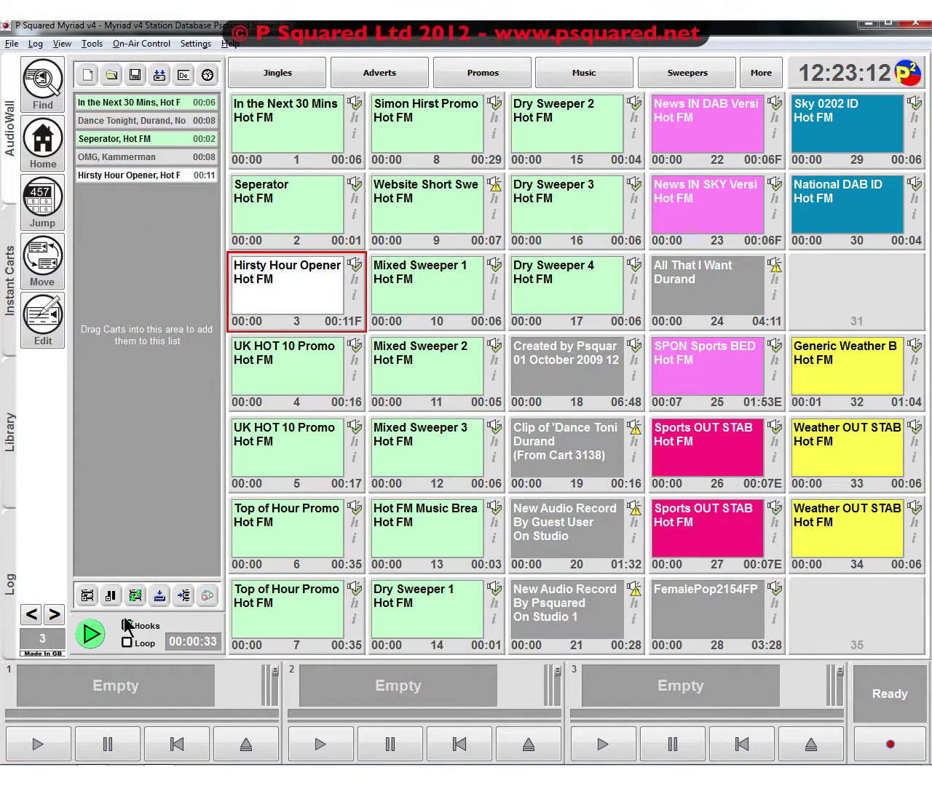
left_click(160, 75)
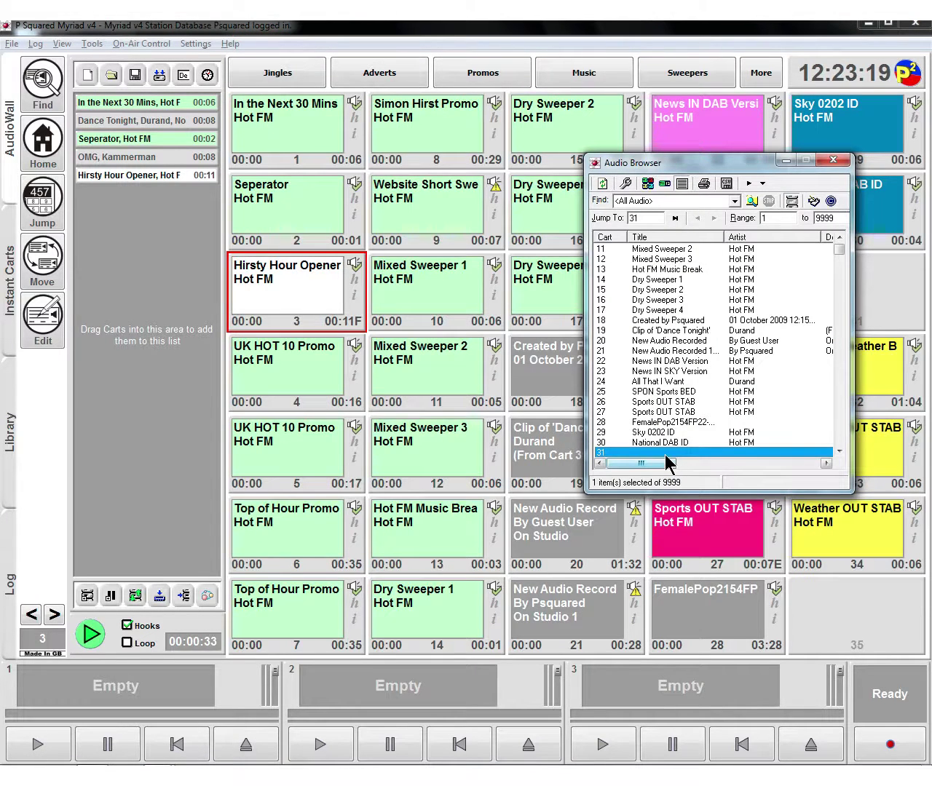
left_click_drag(670, 166, 594, 170)
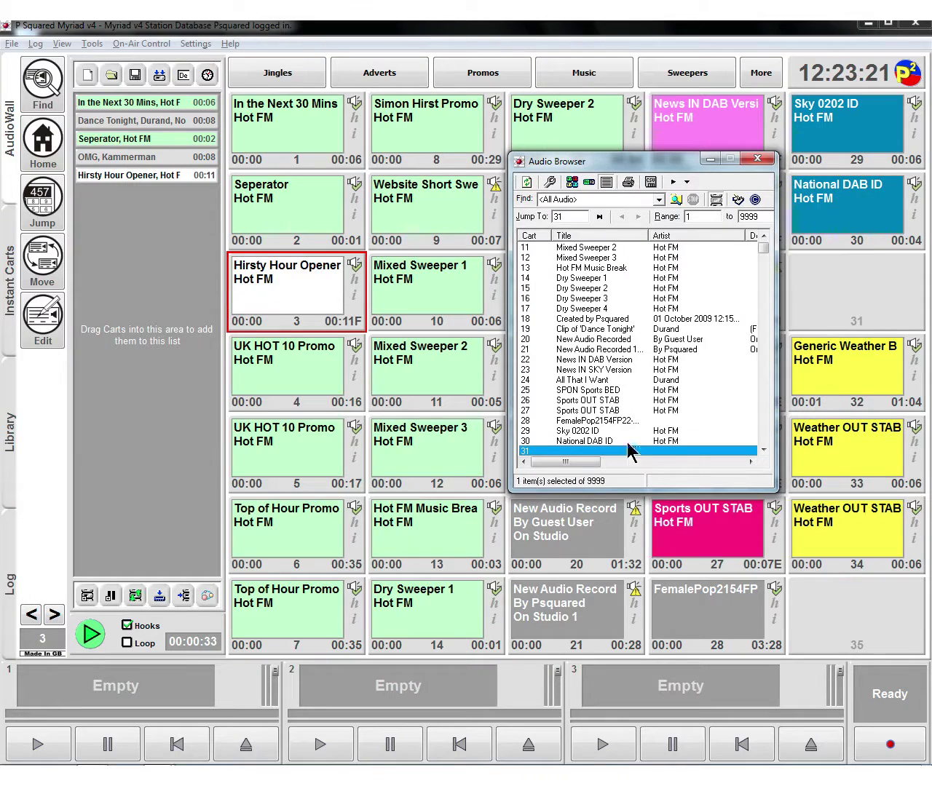
double_click(579, 452)
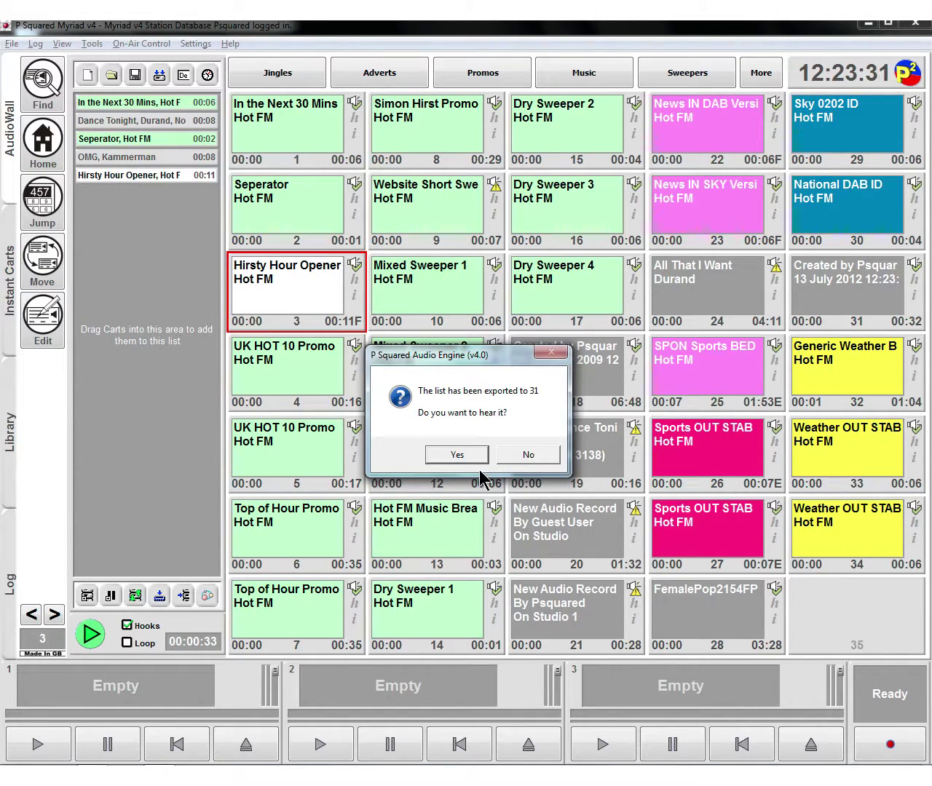
left_click(533, 457)
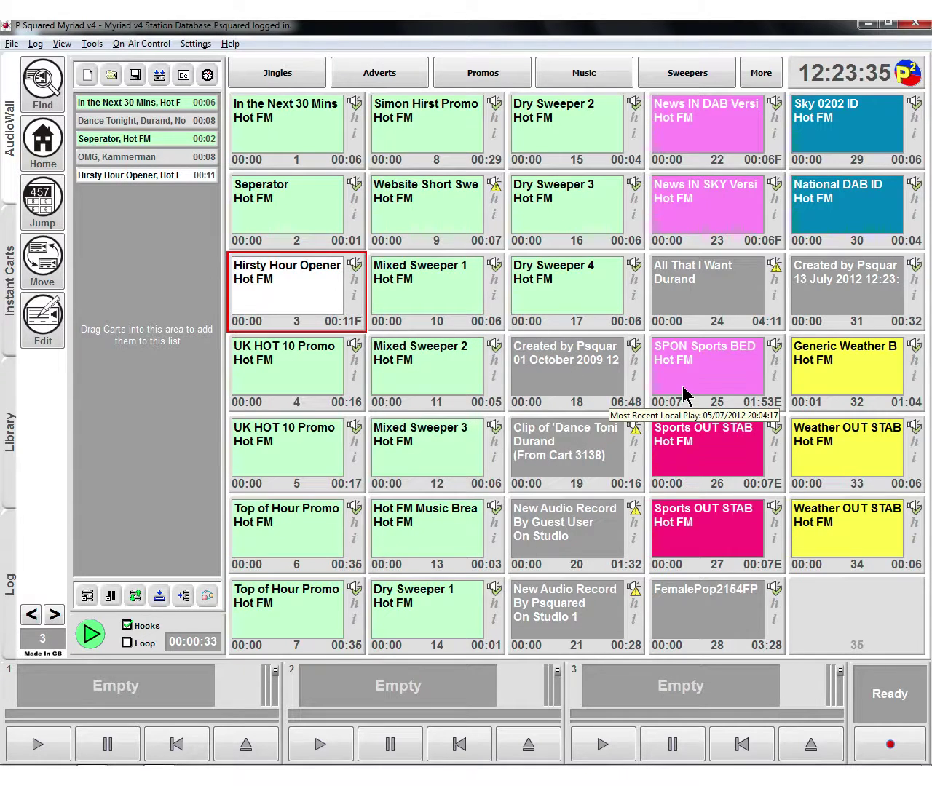
Load the newly exported cart 31 into player 2, then eject it
left_click_drag(825, 289, 402, 691)
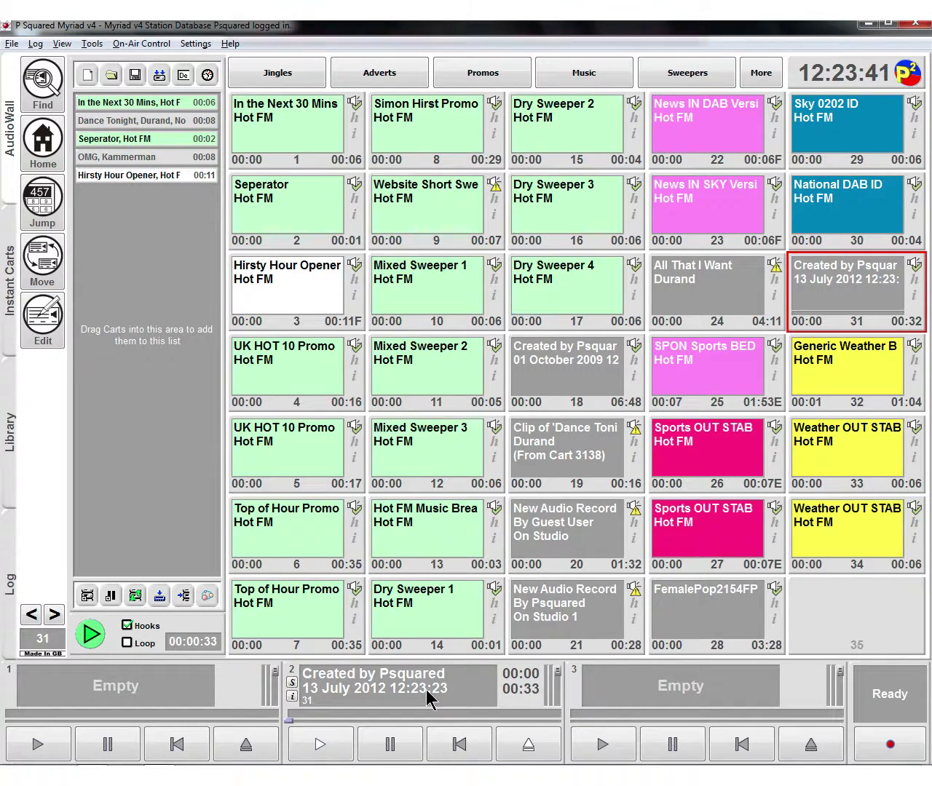
left_click(518, 748)
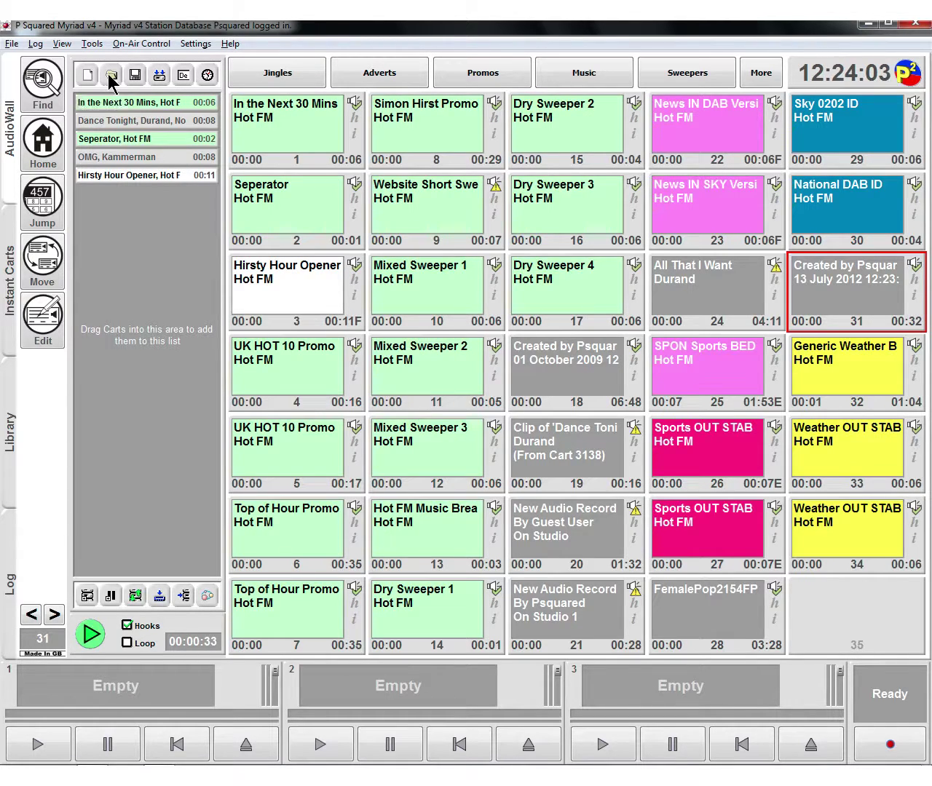
Show and hide the cart numbers in the Pad list, and choose Extro as its displayed time
left_click(182, 77)
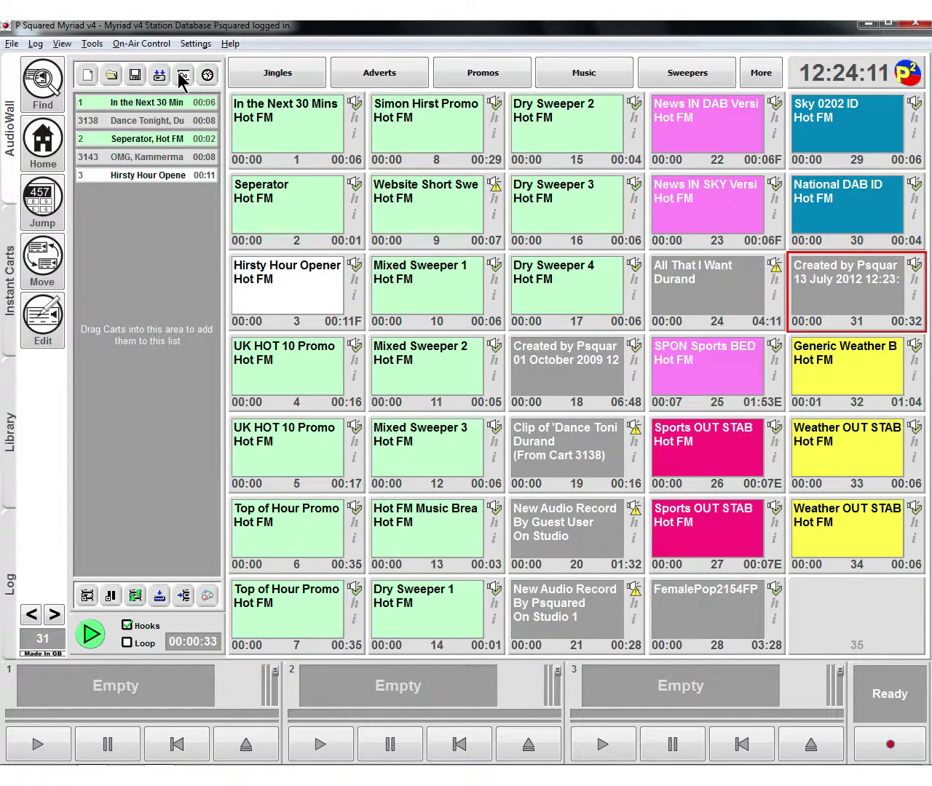
left_click(182, 77)
left_click(204, 77)
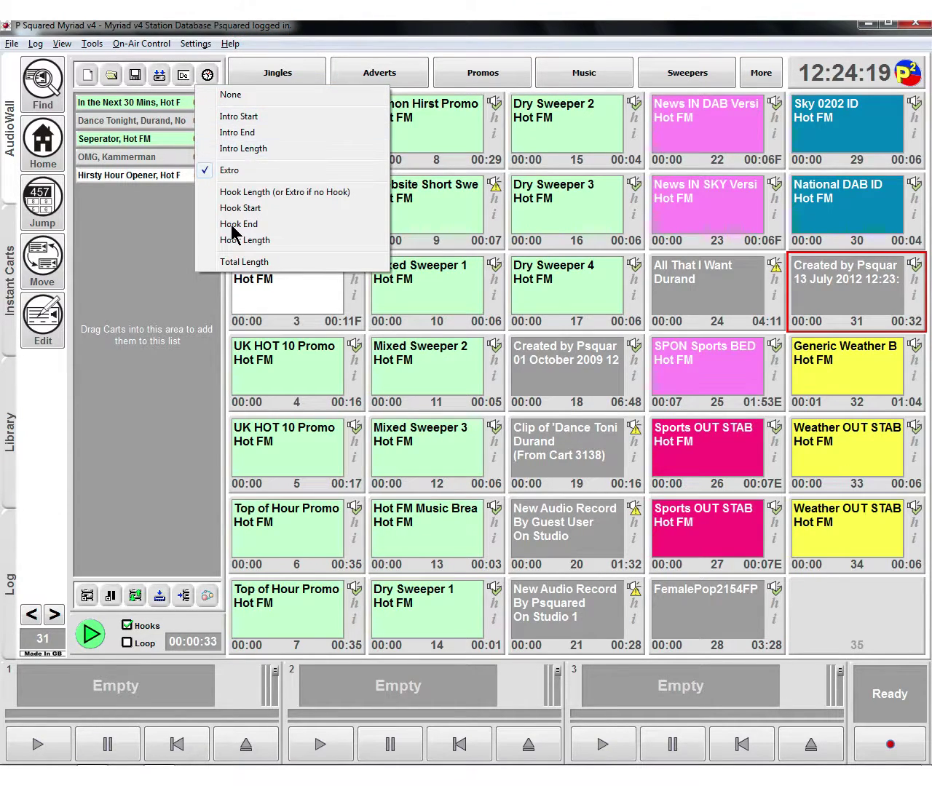
left_click(208, 75)
left_click(208, 75)
left_click(247, 173)
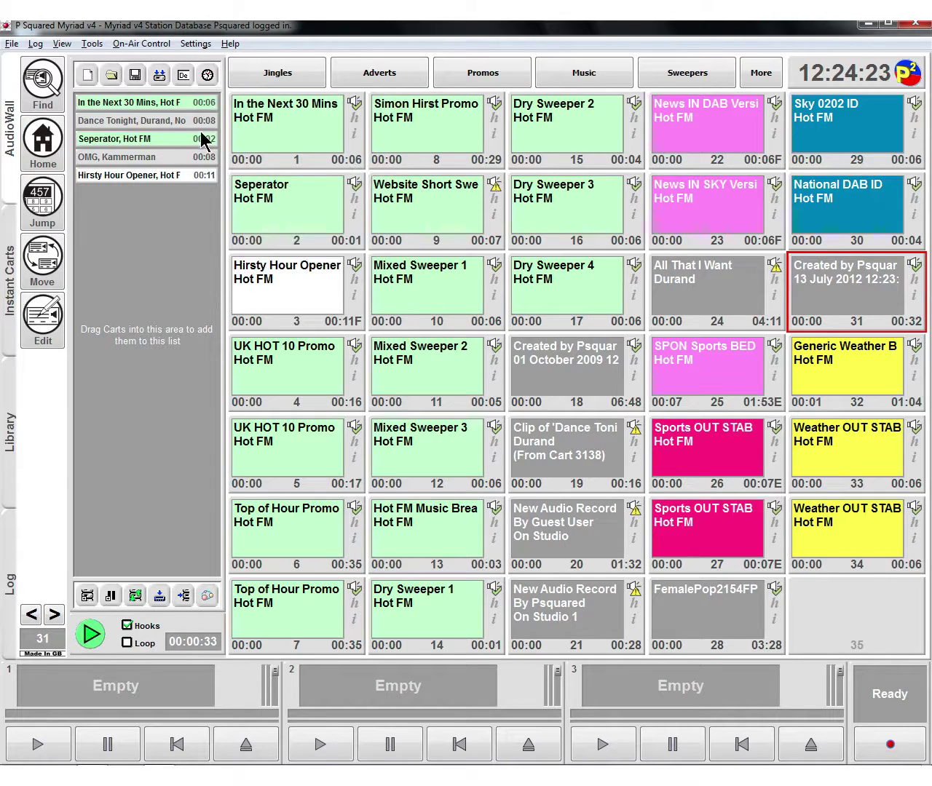
Add 1 item from a range of Dry Sweeper carts to the Pad, with random shuffling
left_click(88, 596)
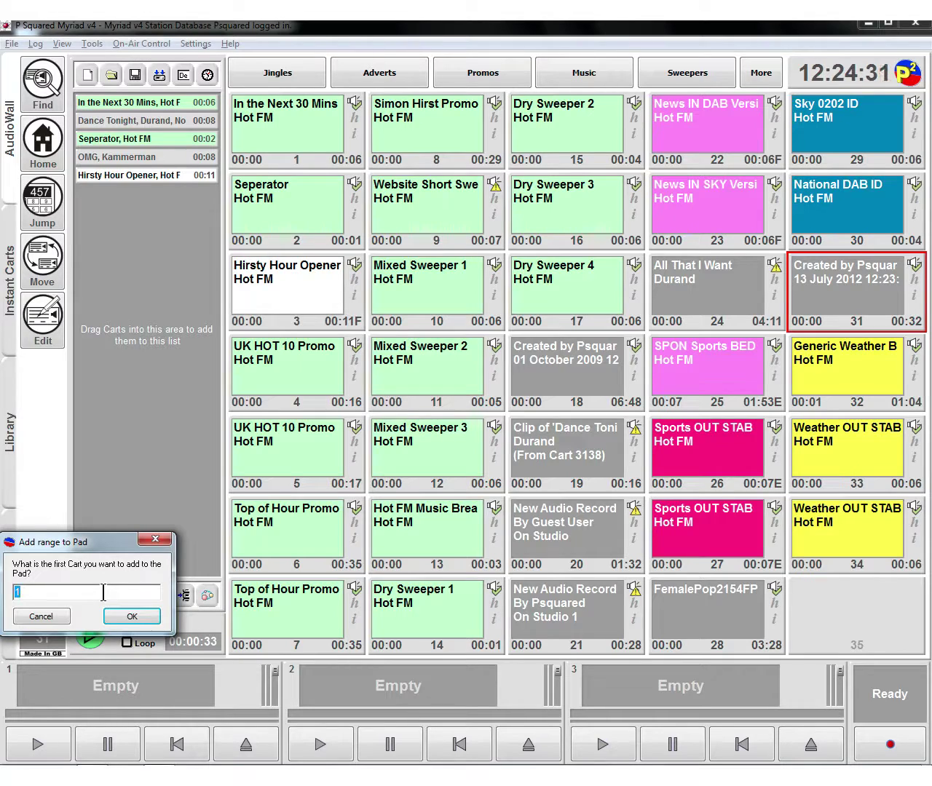
type("15")
key("Return")
type("17")
key("Return")
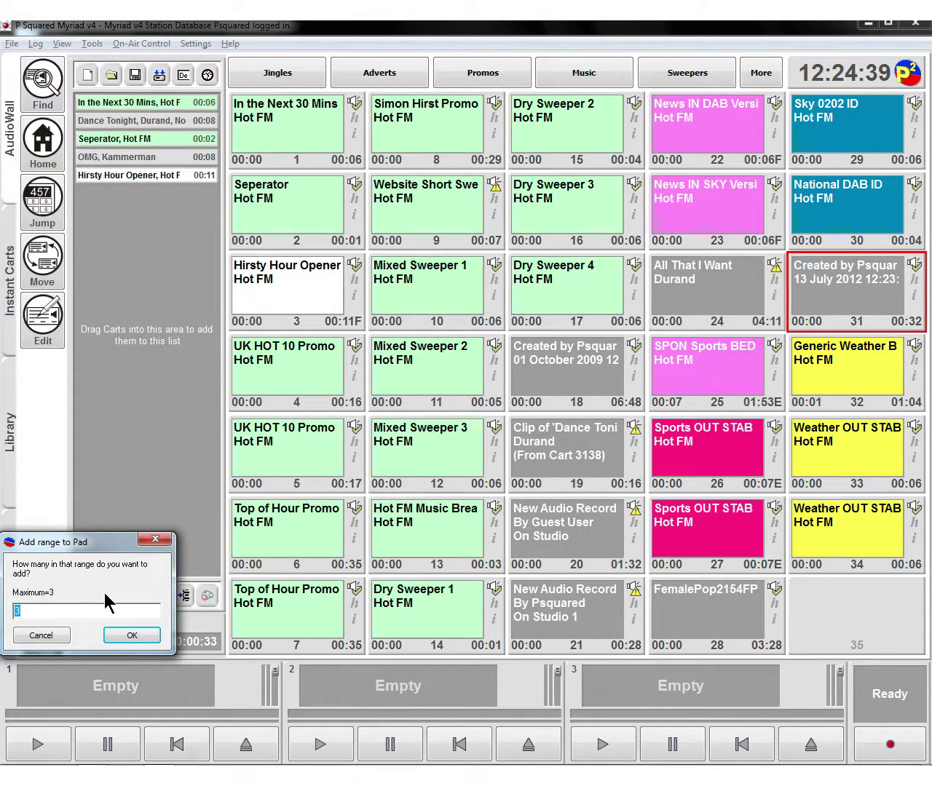
type("3")
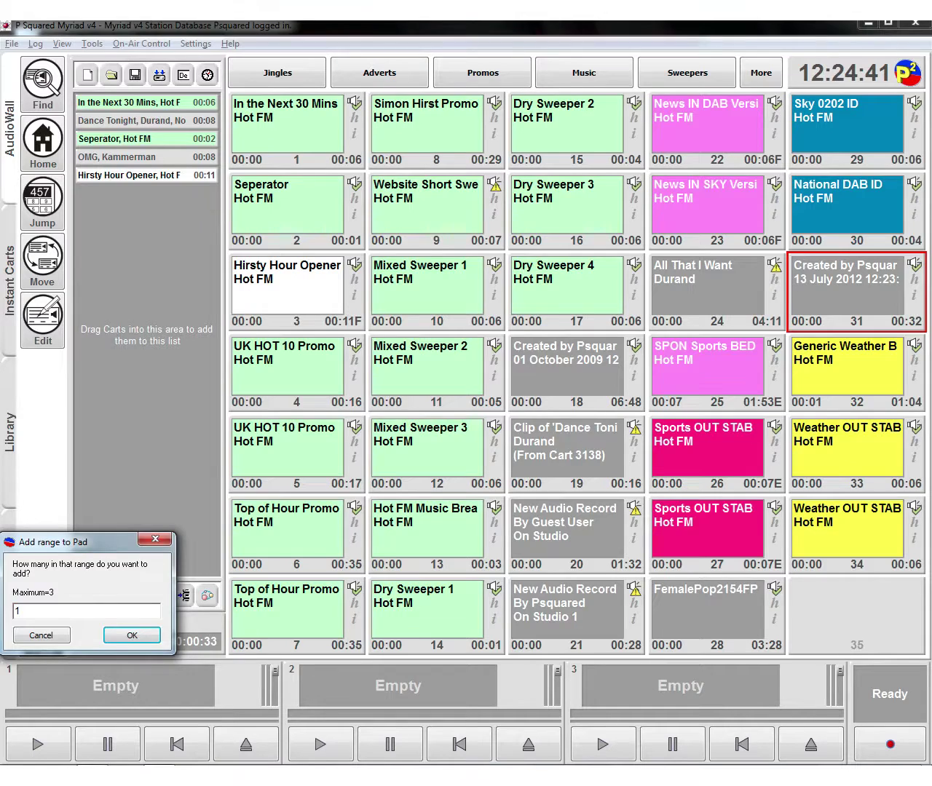
key("Return")
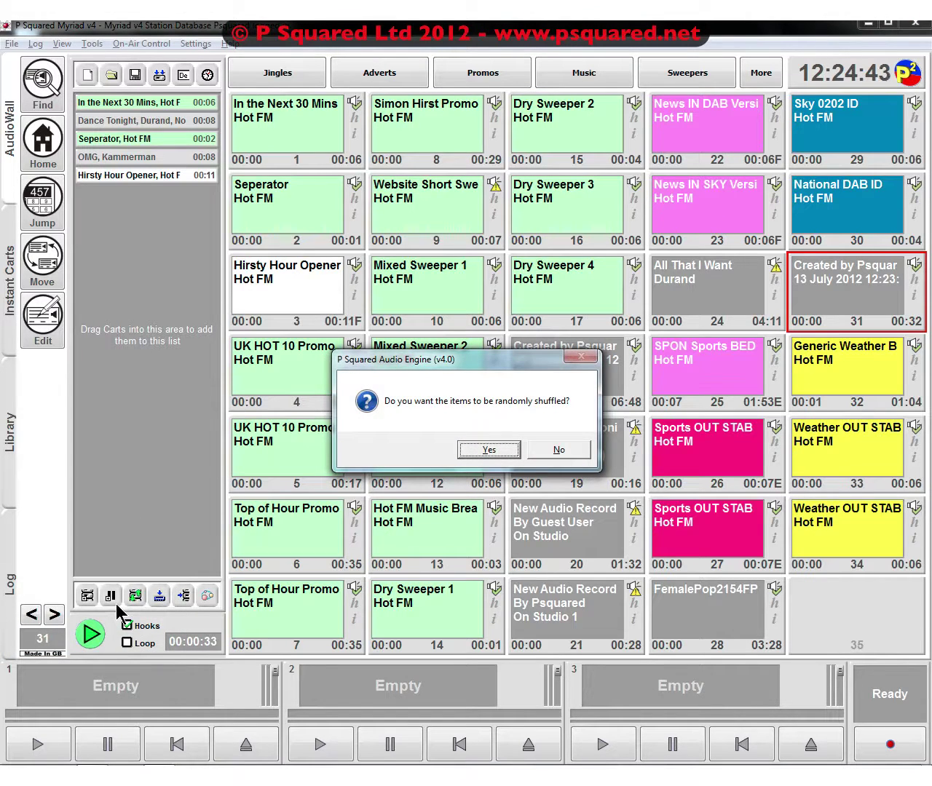
key("Return")
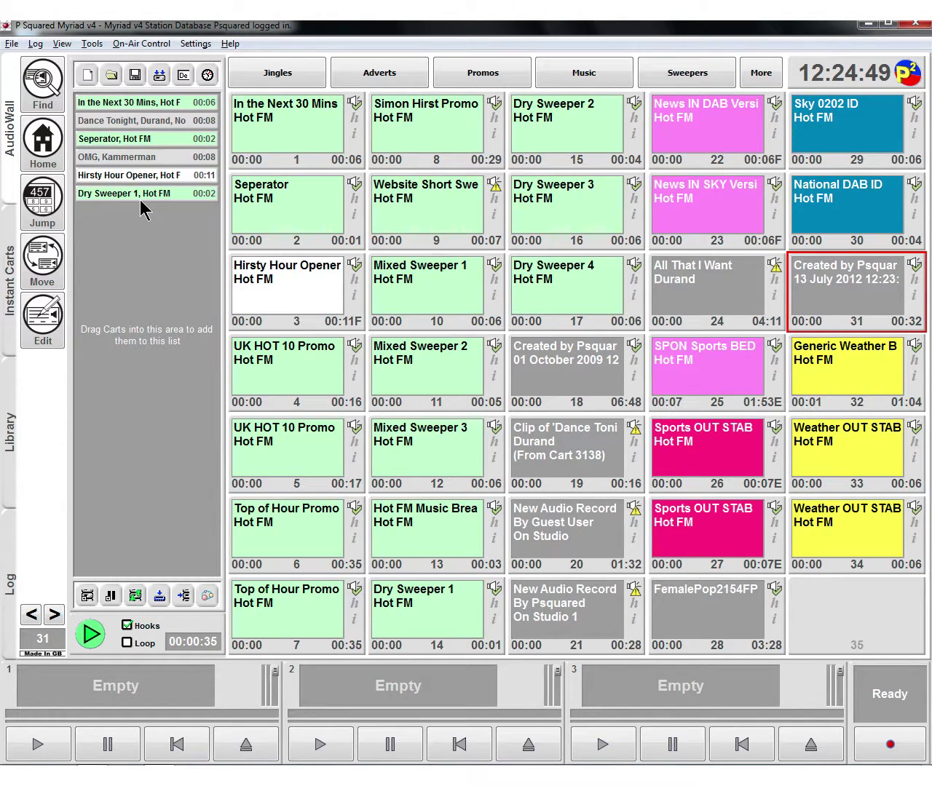
Shuffle the order of the items in the Pad list several times
left_click(137, 601)
left_click(136, 597)
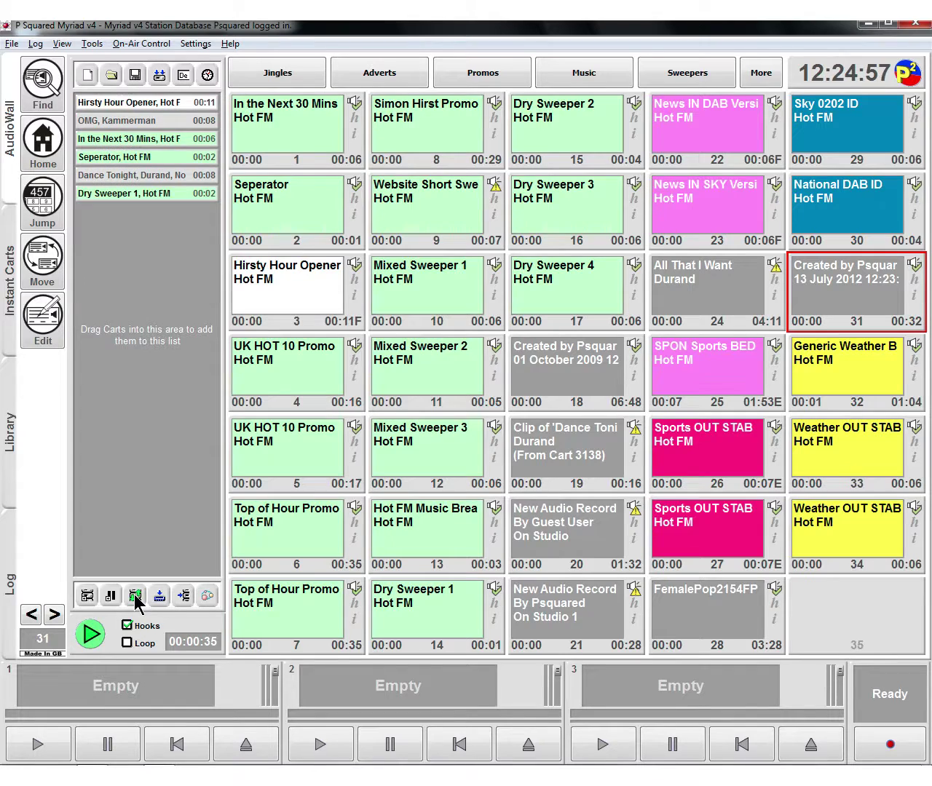
left_click(137, 598)
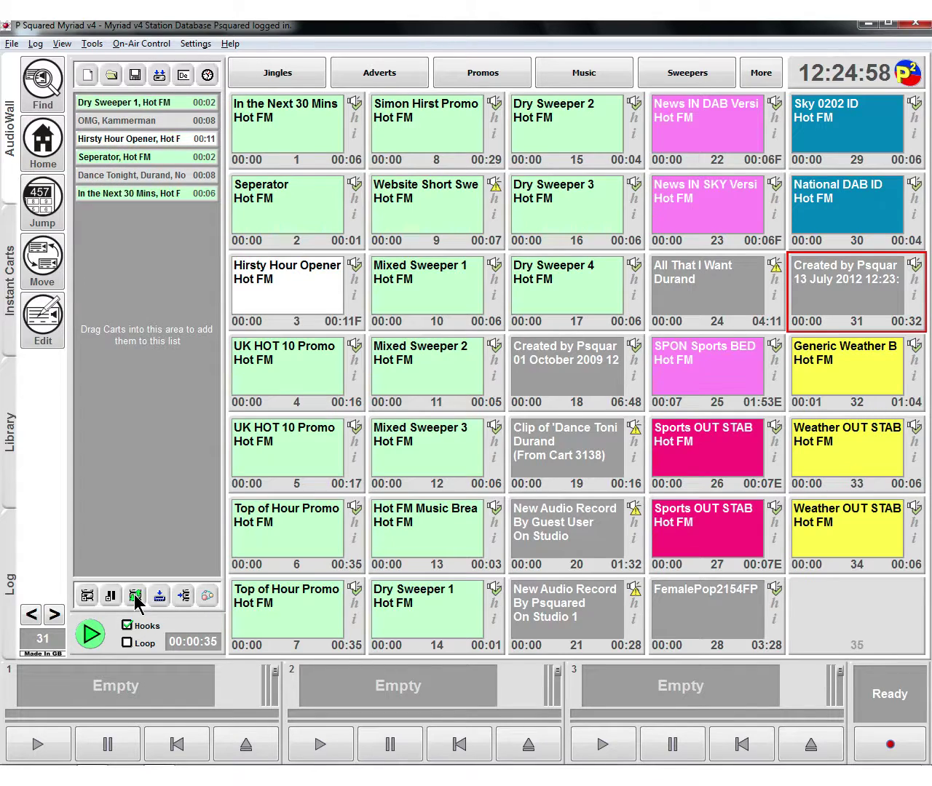
Try to export the Pad list to the Log as the 13:00 hour on 13 July 2012
left_click(185, 598)
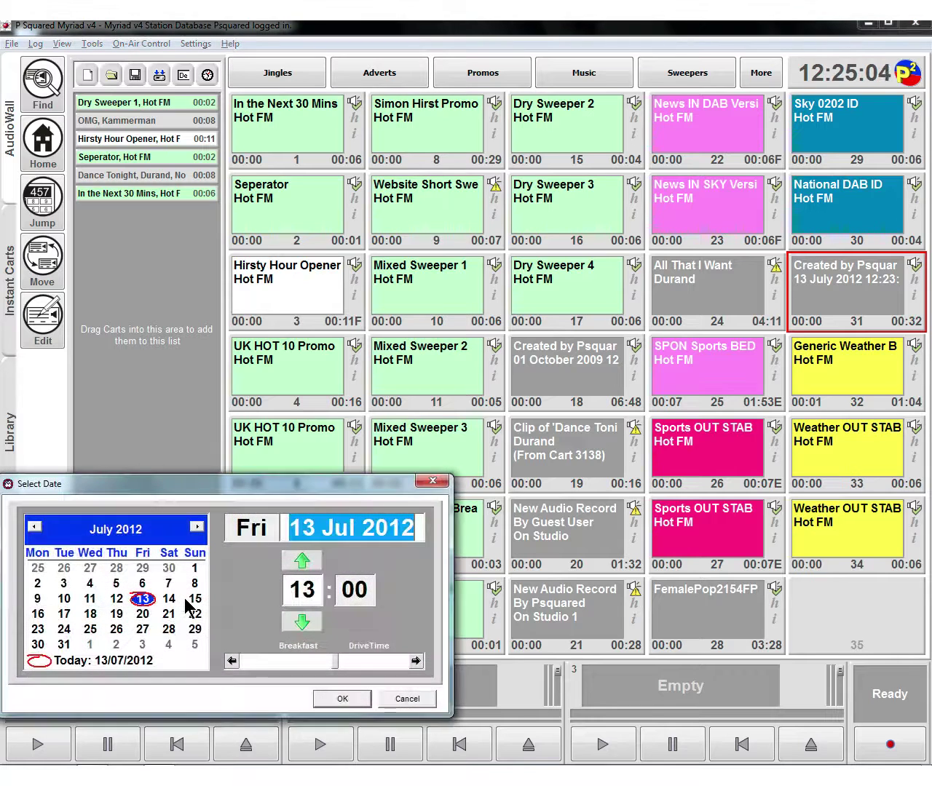
left_click(343, 700)
left_click(539, 450)
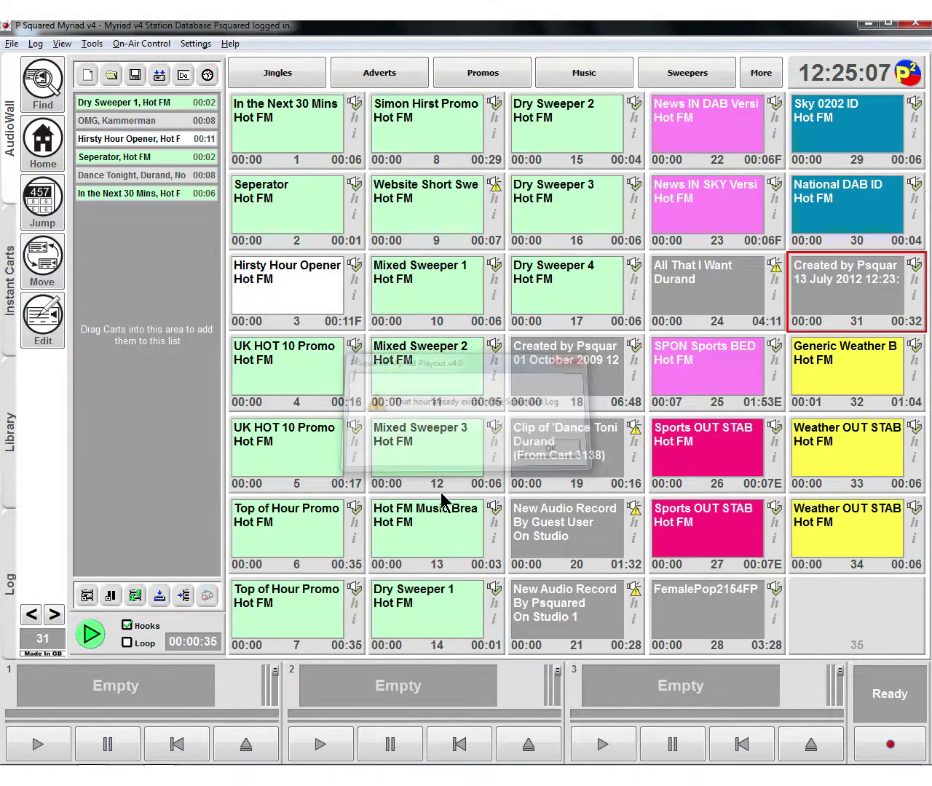
Export the Pad list to the Log as the 14:00 hour on 13 July 2012
left_click(185, 597)
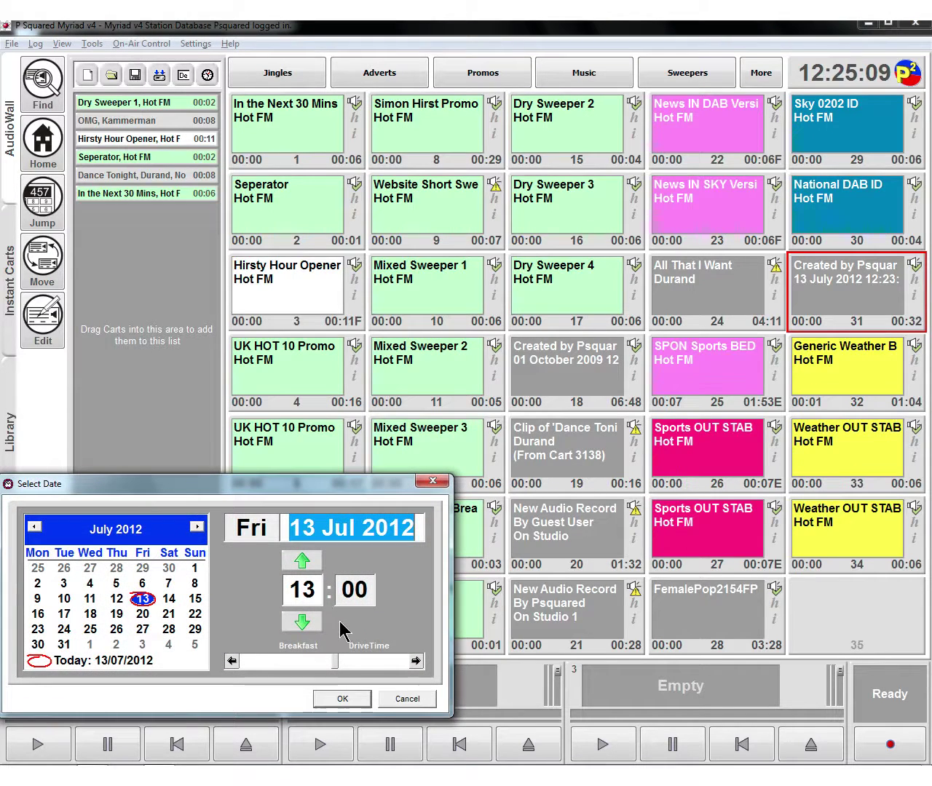
left_click(415, 661)
left_click(341, 699)
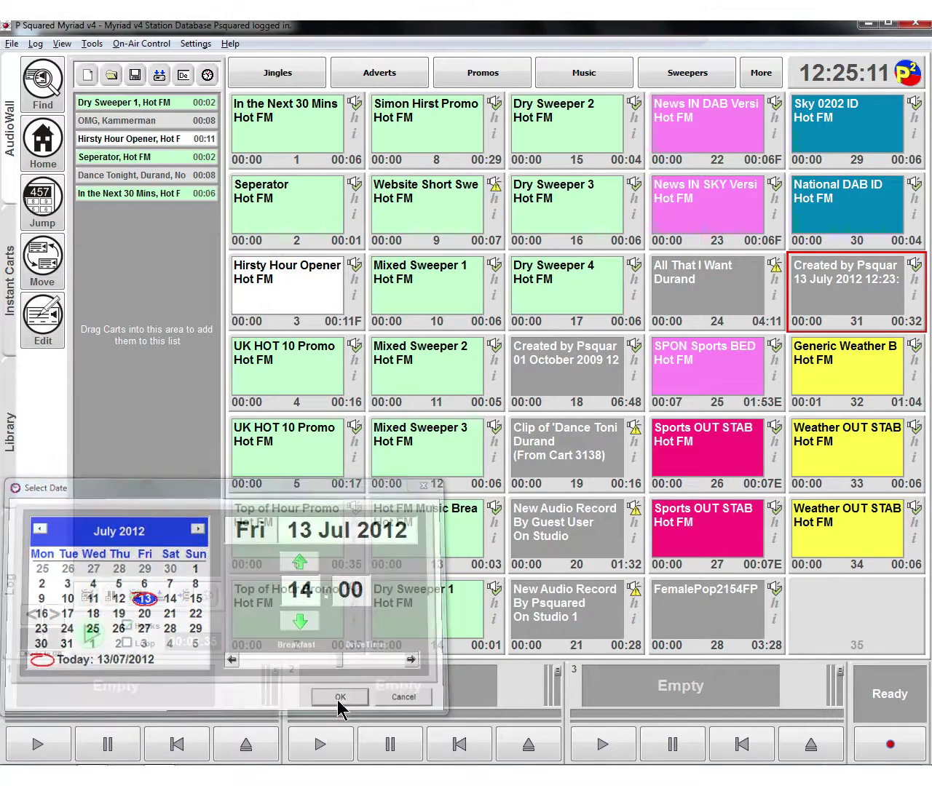
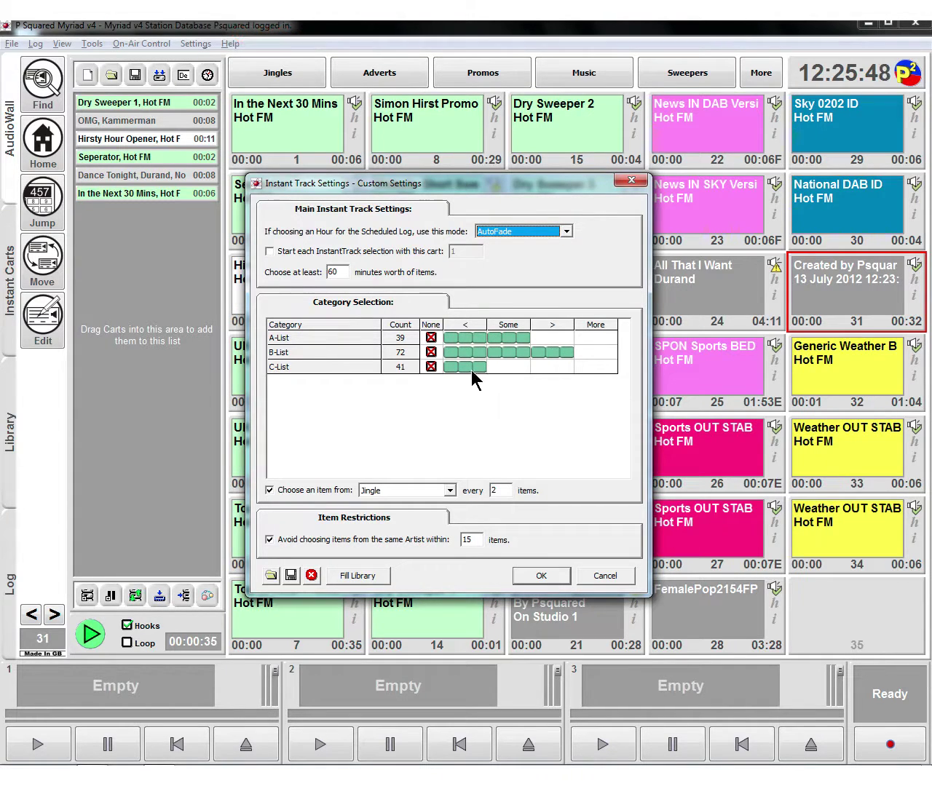
Fill the Pad with at least 60 minutes of Instant Track items, choosing none from the C-List, and turn off Hooks
left_click(431, 366)
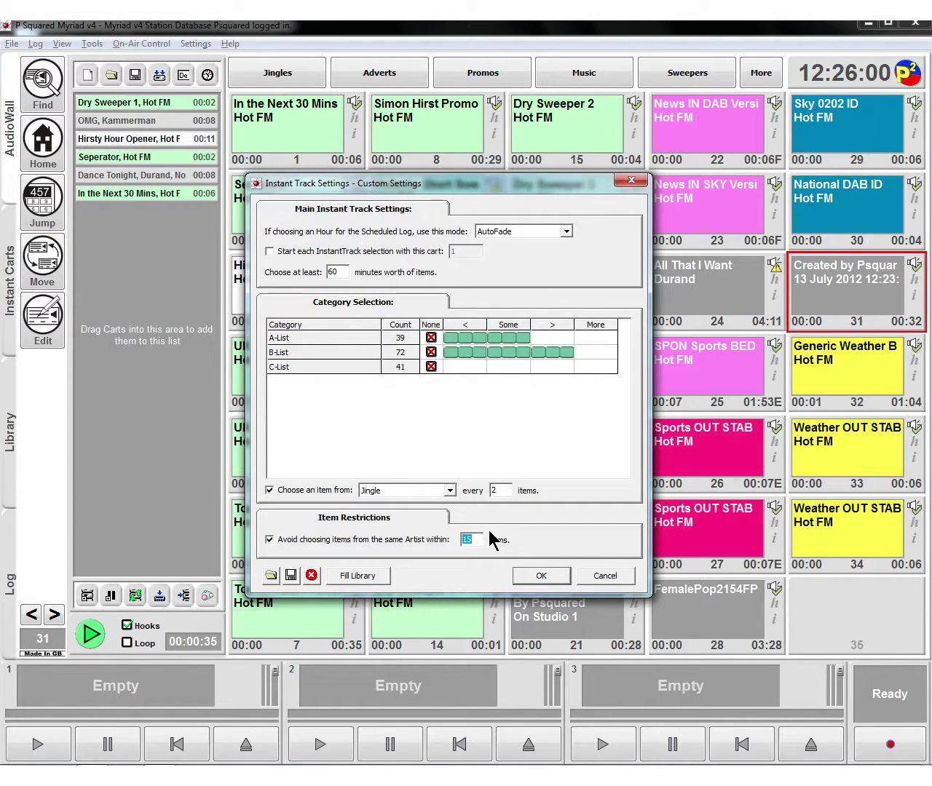
left_click(528, 574)
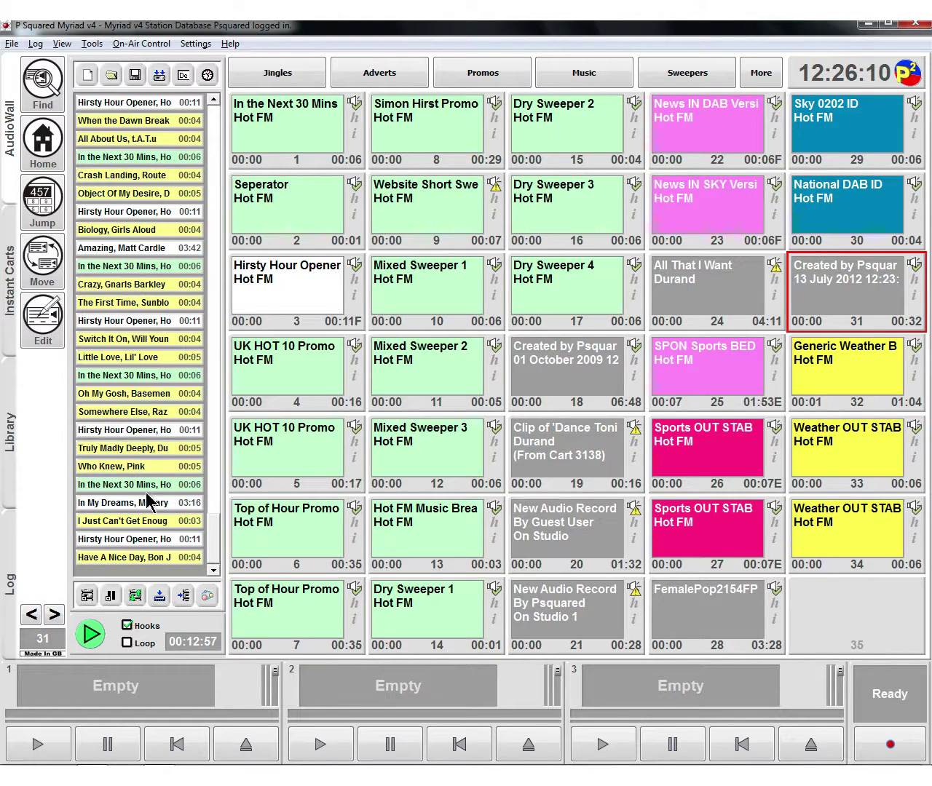
left_click(127, 626)
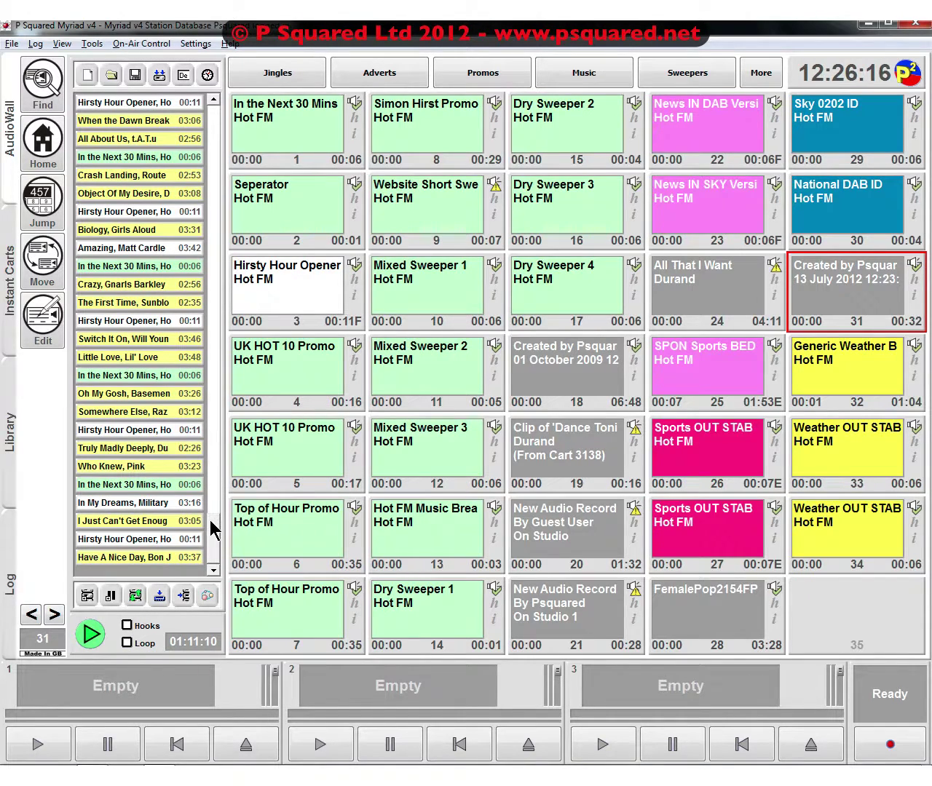
Remove the six items above Better Than A Dream from the start of the Pad list
scroll(211, 526, "up", 3)
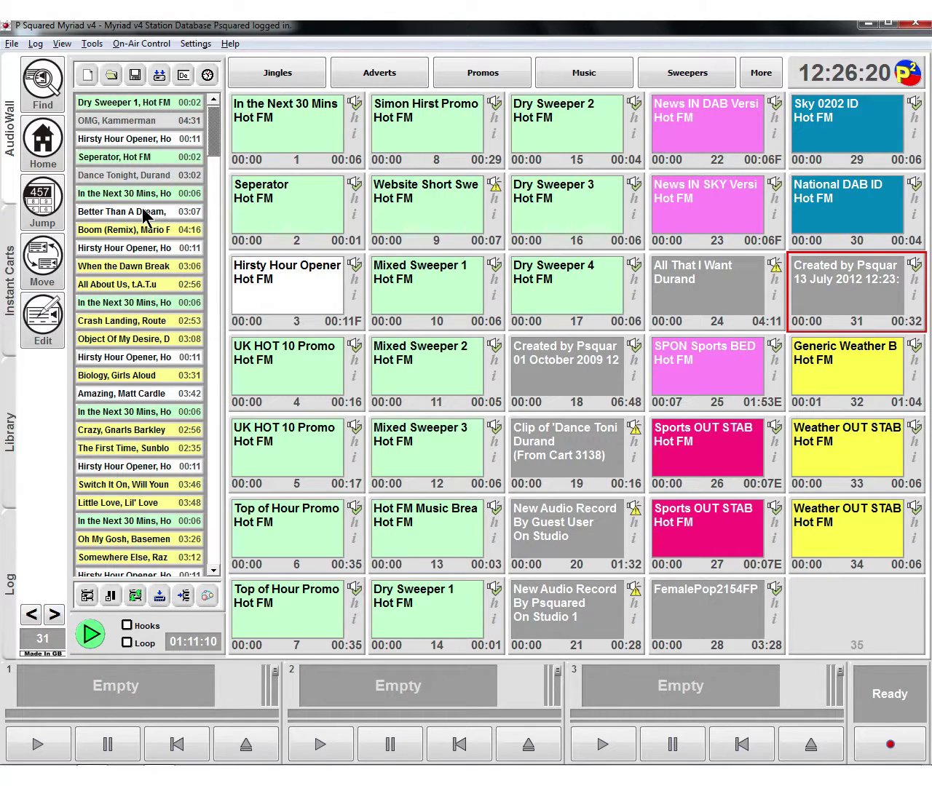
left_click(119, 158)
left_click(121, 141)
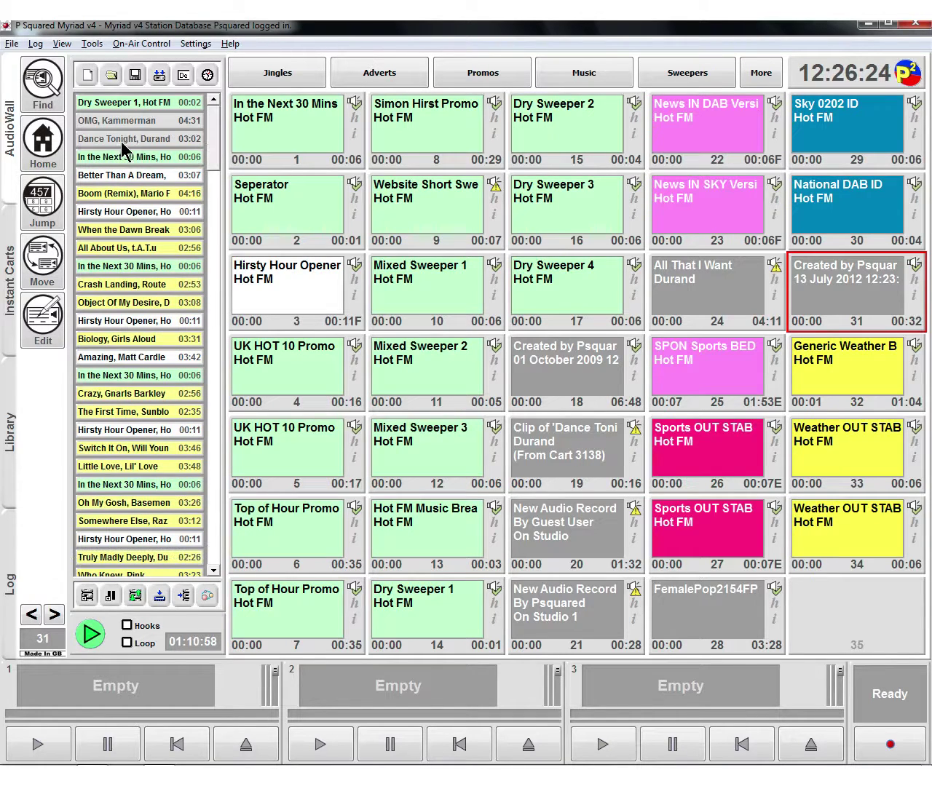
left_click(123, 140)
left_click(122, 122)
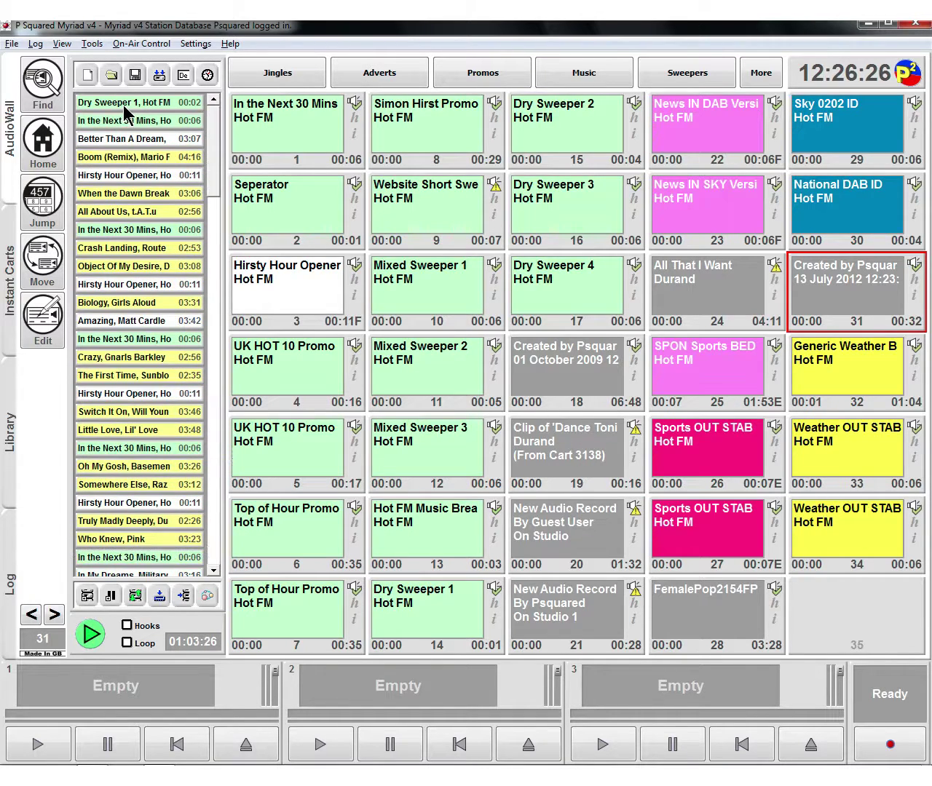
left_click(123, 106)
left_click(124, 107)
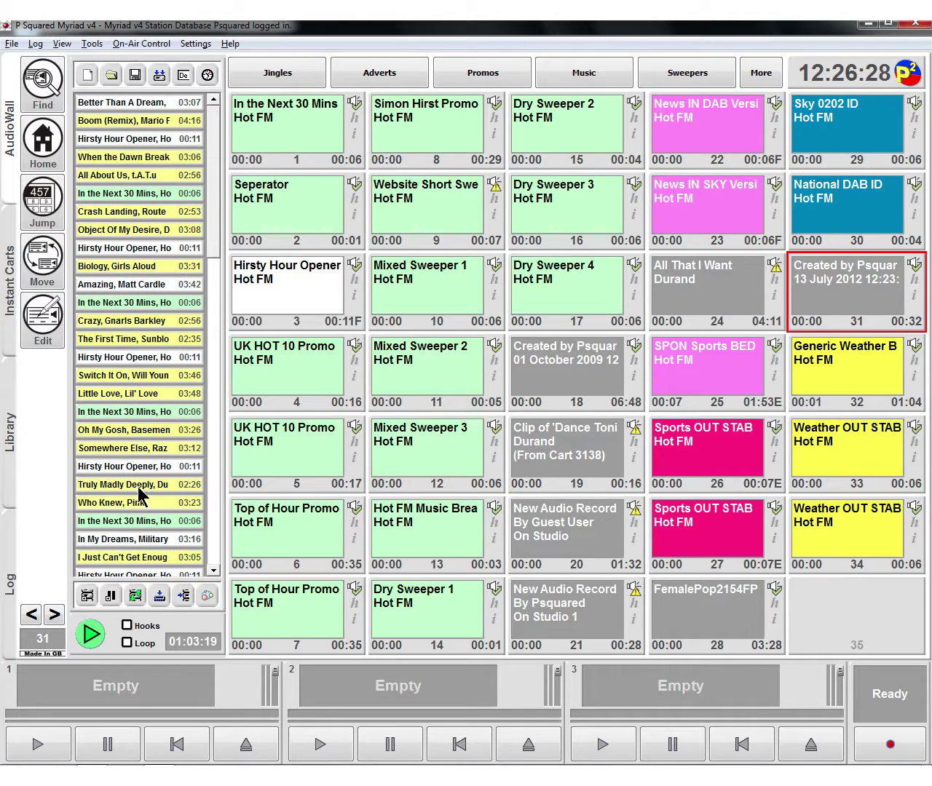
Start playing the Pad in player 1 and move In My Dreams to just below Object Of My Desire in the list
left_click_drag(216, 134, 222, 557)
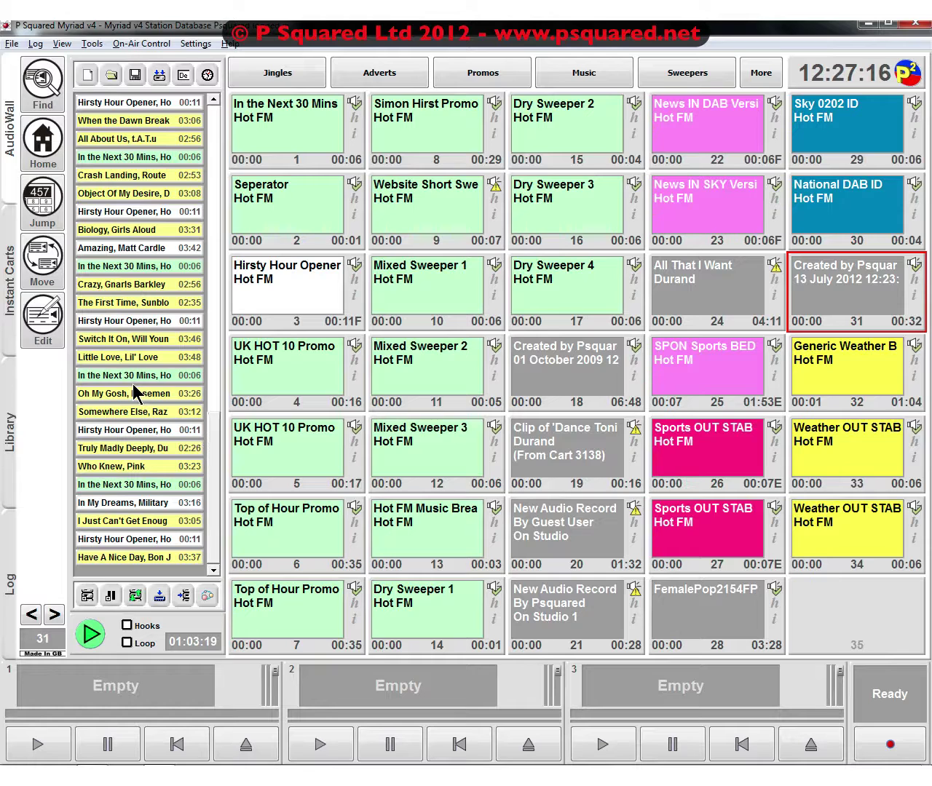
left_click(90, 634)
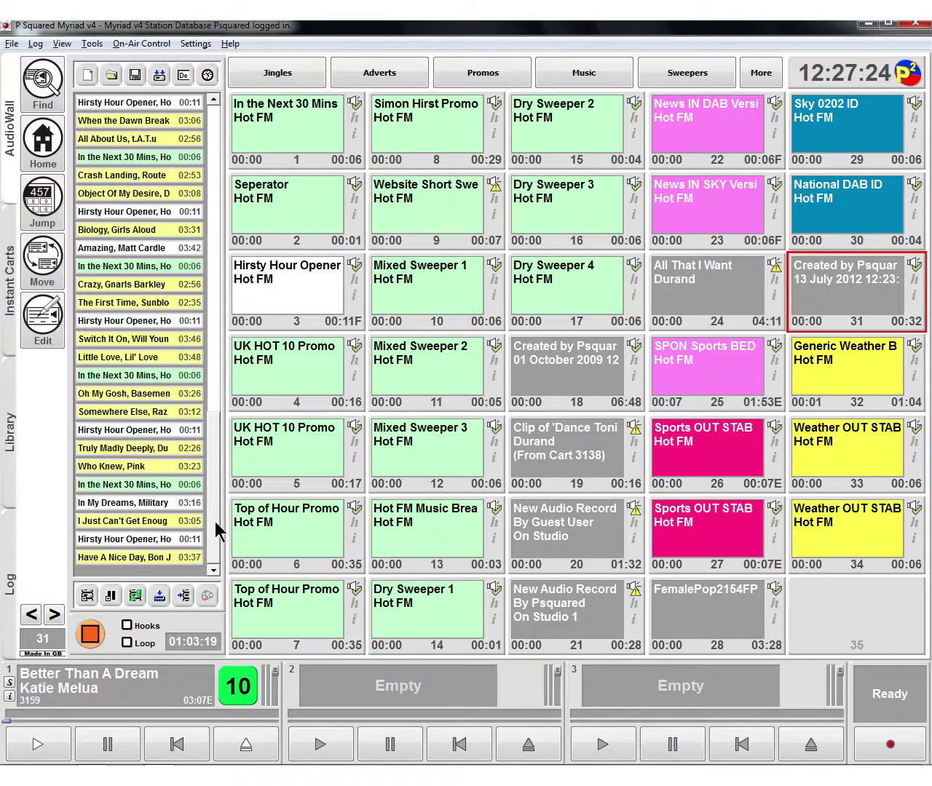
left_click_drag(207, 348, 200, 214)
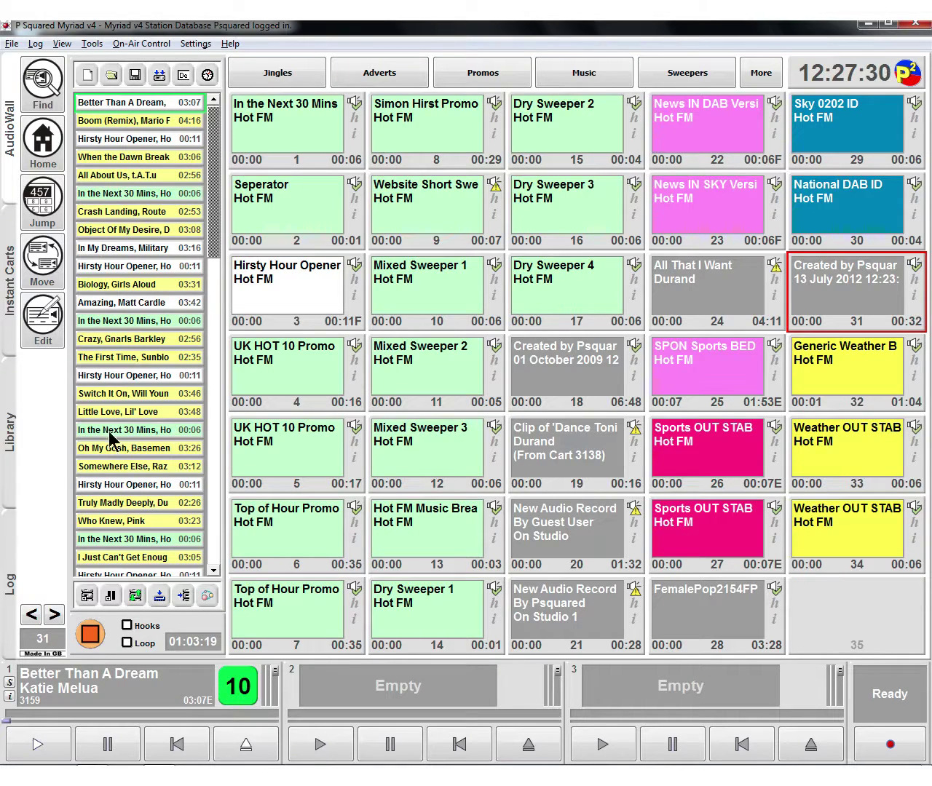
left_click(38, 744)
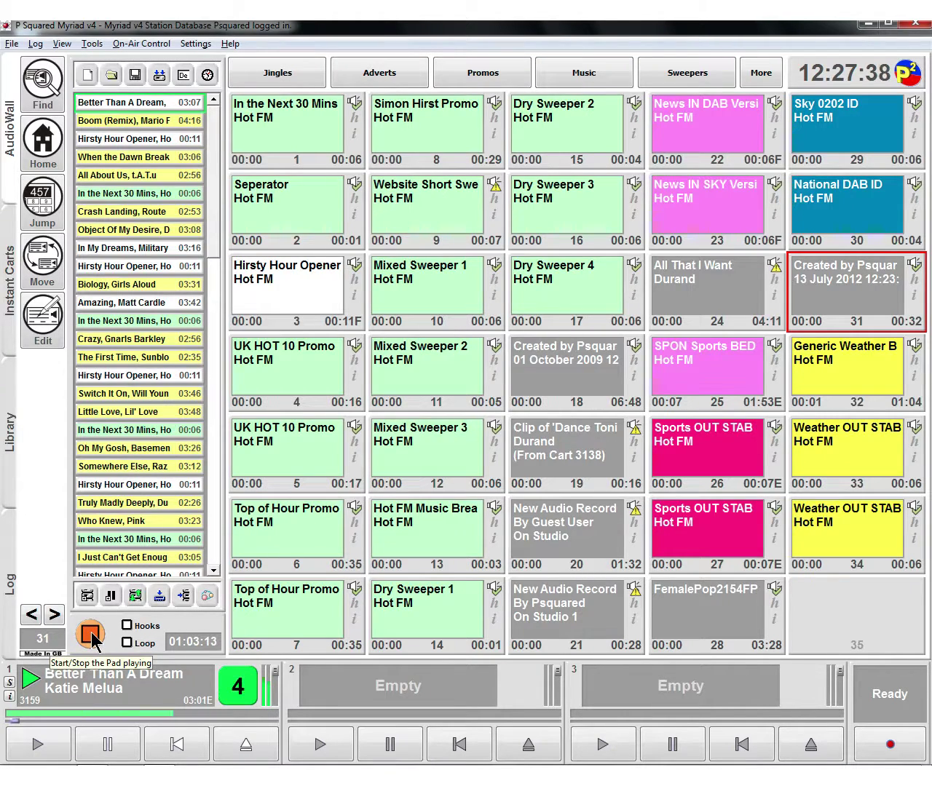
Insert a pause directly after Better Than A Dream in the Pad list and stop the Pad from playing
left_click(111, 596)
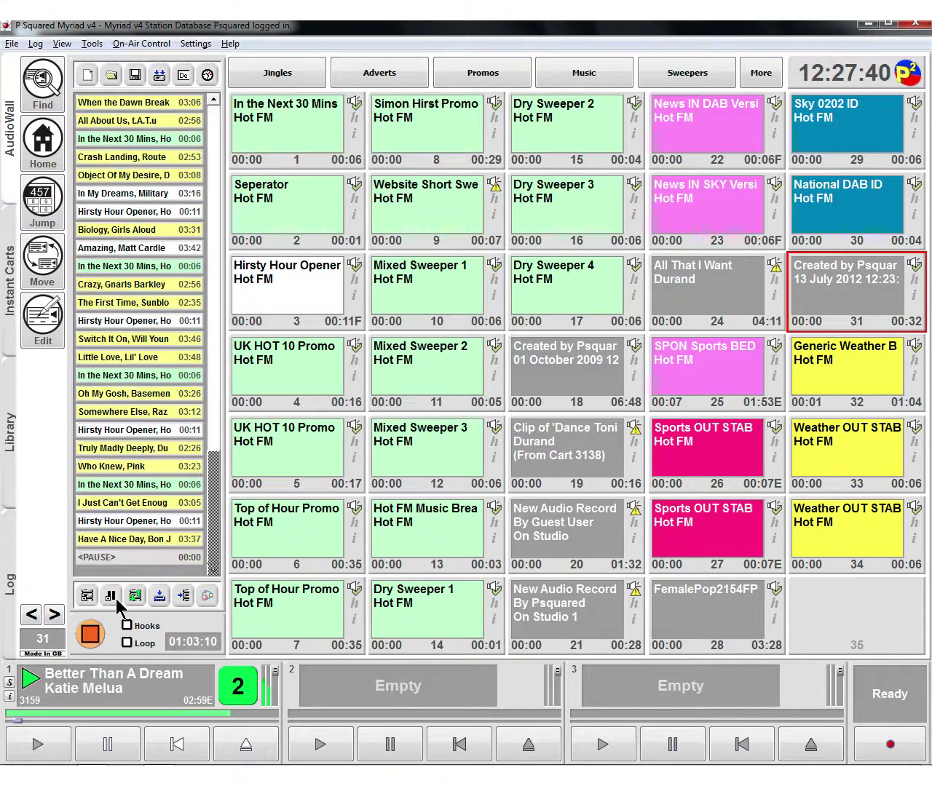
left_click_drag(126, 561, 136, 106)
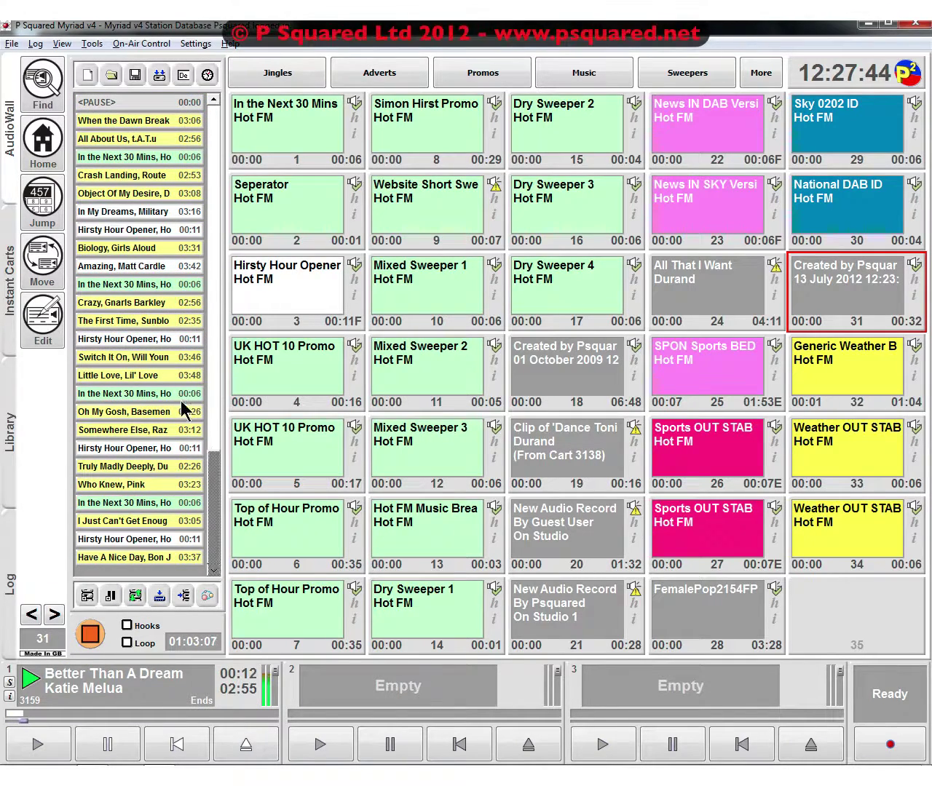
left_click_drag(215, 466, 211, 214)
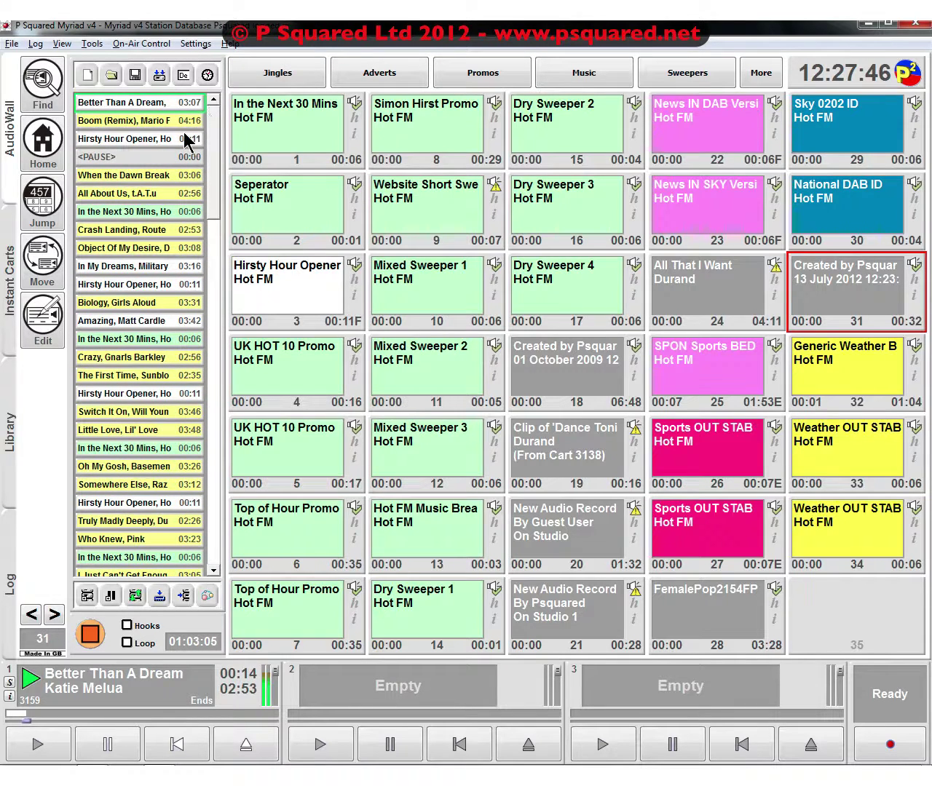
left_click_drag(146, 159, 144, 125)
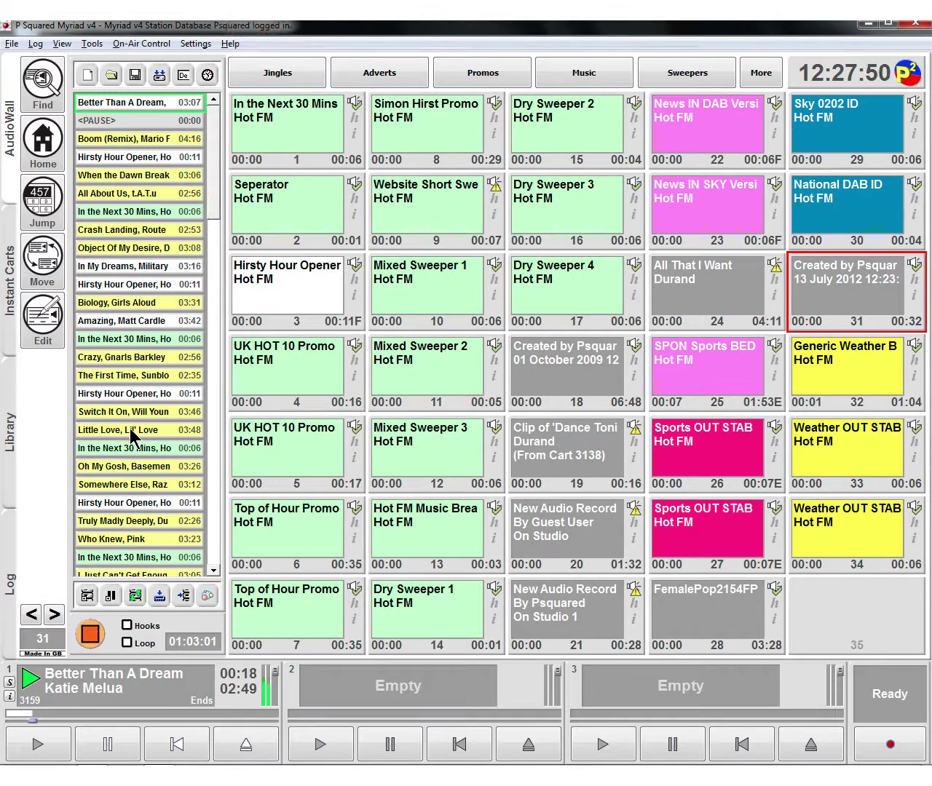
left_click(91, 634)
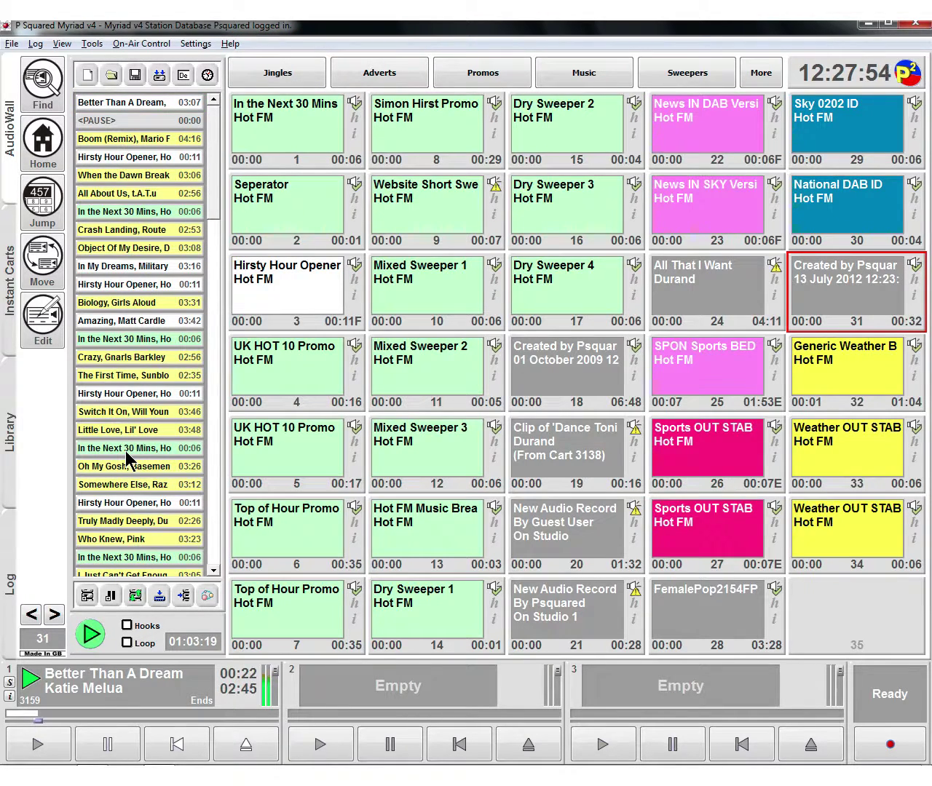